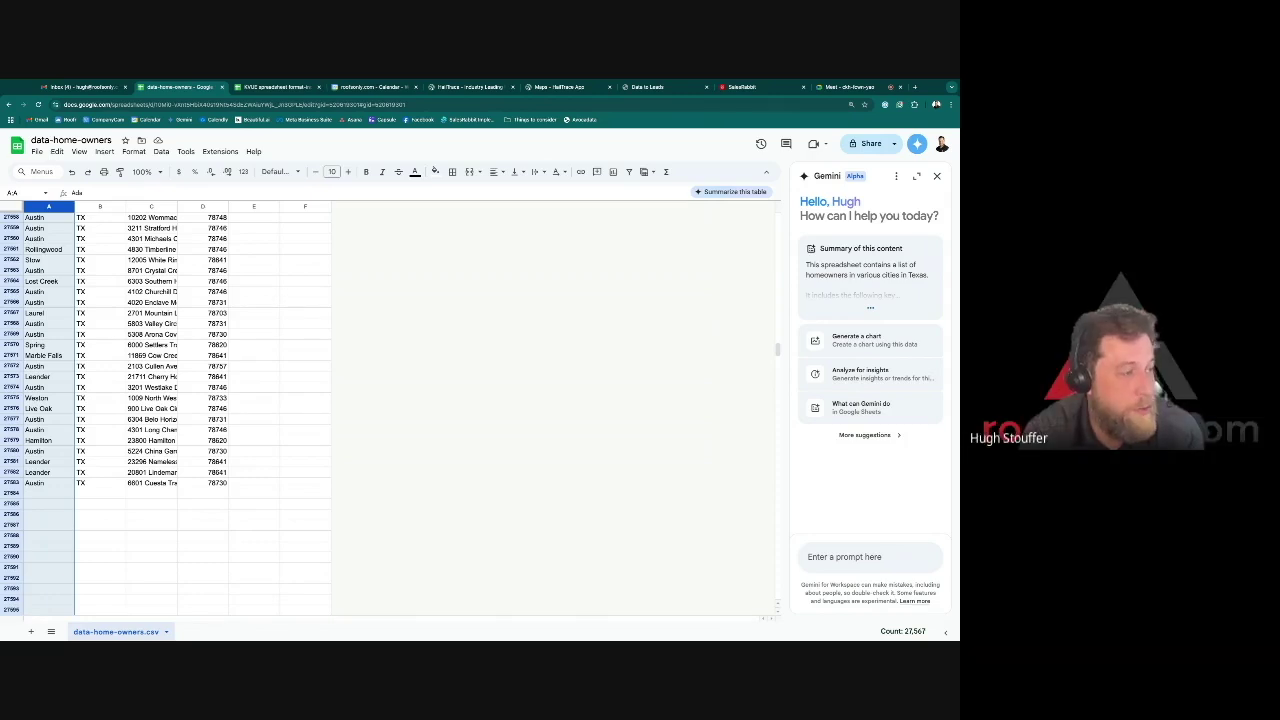
# - Examine the address rows in the KVUE spreadsheet and the end of the data-home-owners sheet
pyautogui.click(278, 87)
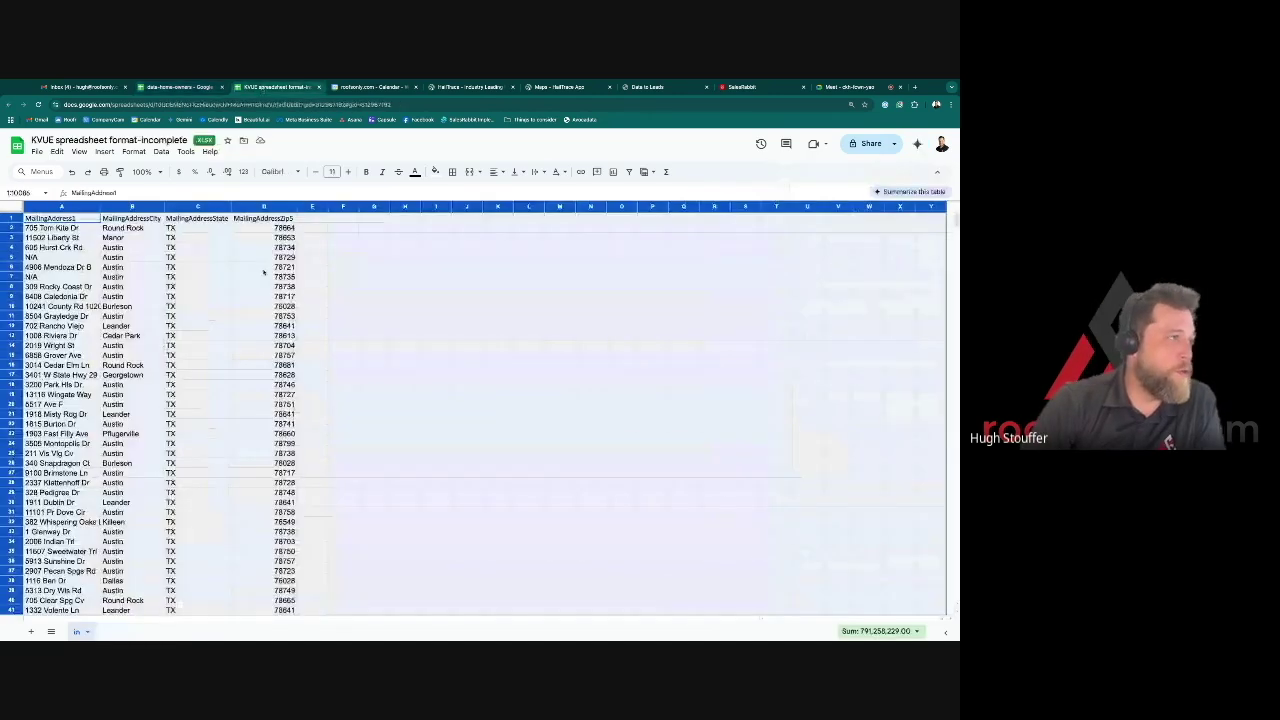
pyautogui.scroll(-20, 200, 268)
pyautogui.scroll(-5, 158, 294)
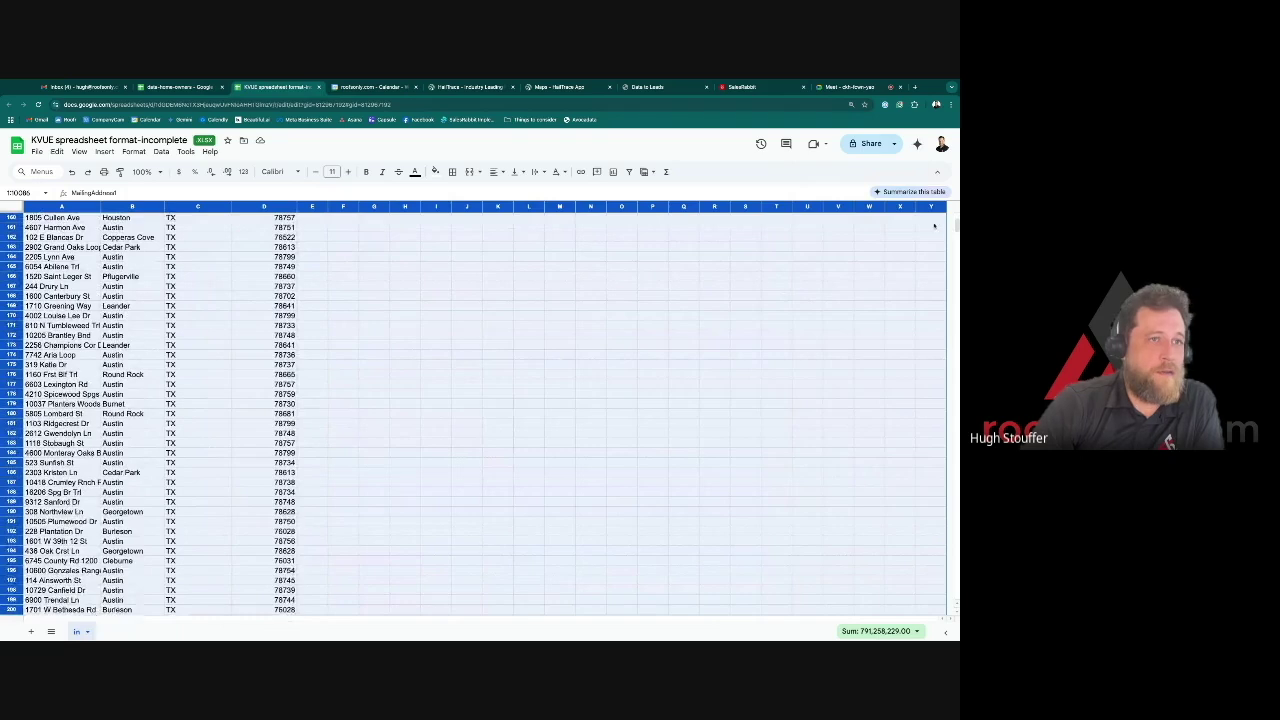
pyautogui.moveTo(956, 226); pyautogui.dragTo(955, 592)
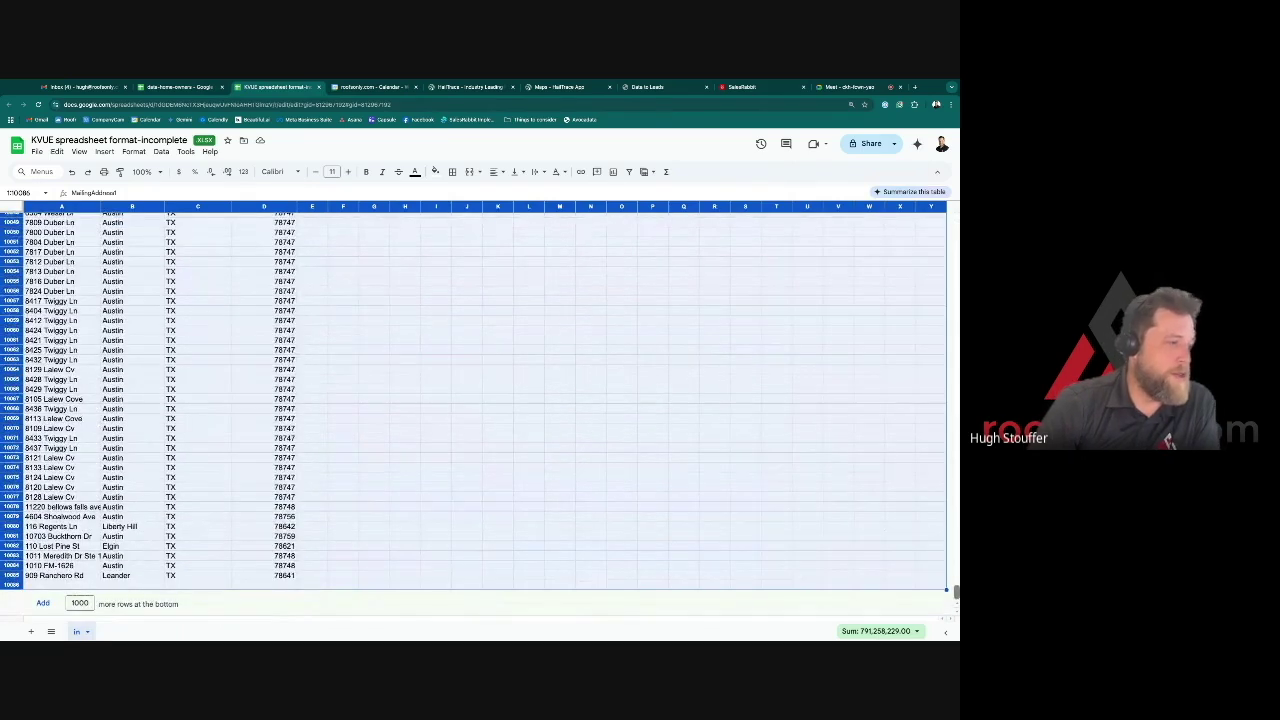
pyautogui.moveTo(955, 592); pyautogui.dragTo(956, 220)
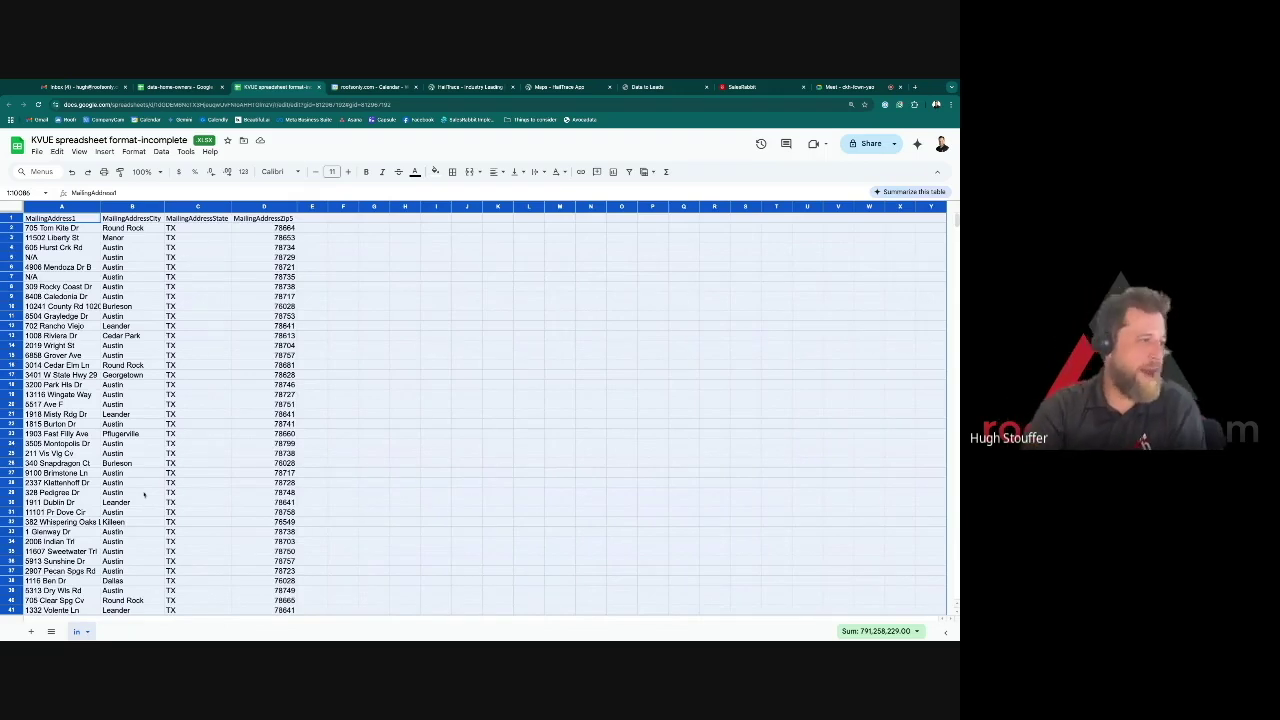
pyautogui.scroll(-5, 151, 482)
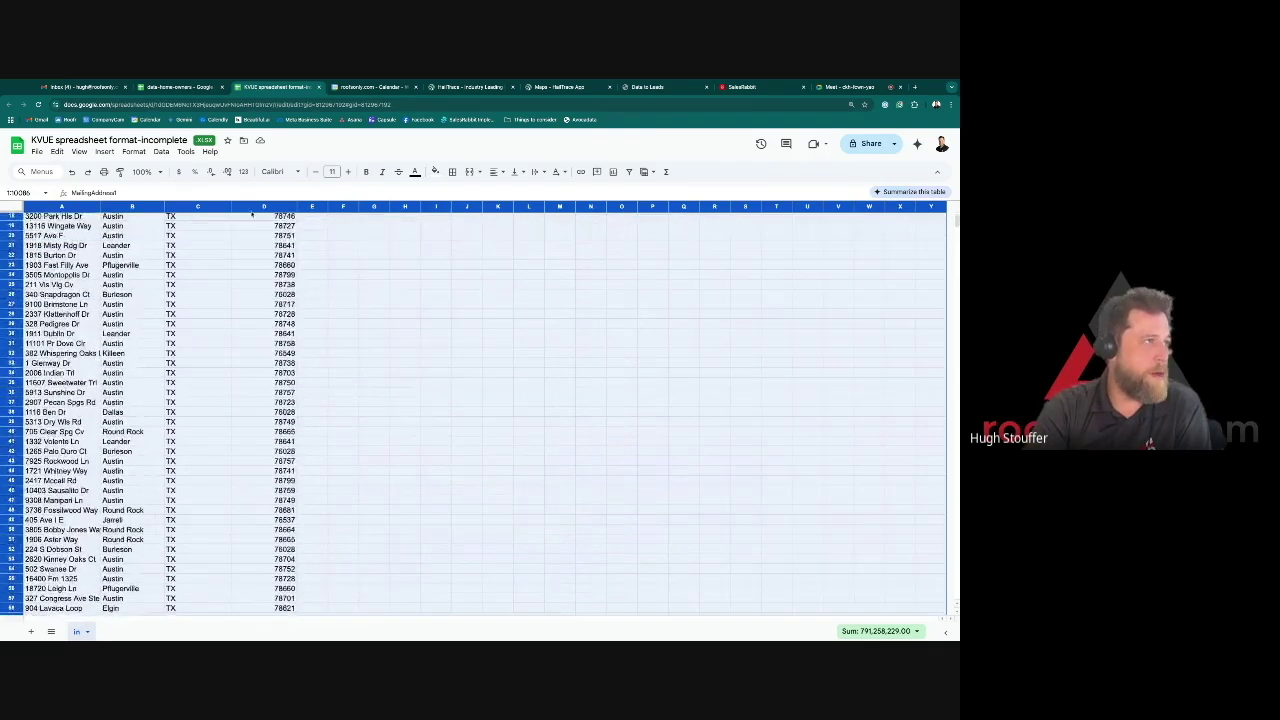
pyautogui.click(180, 87)
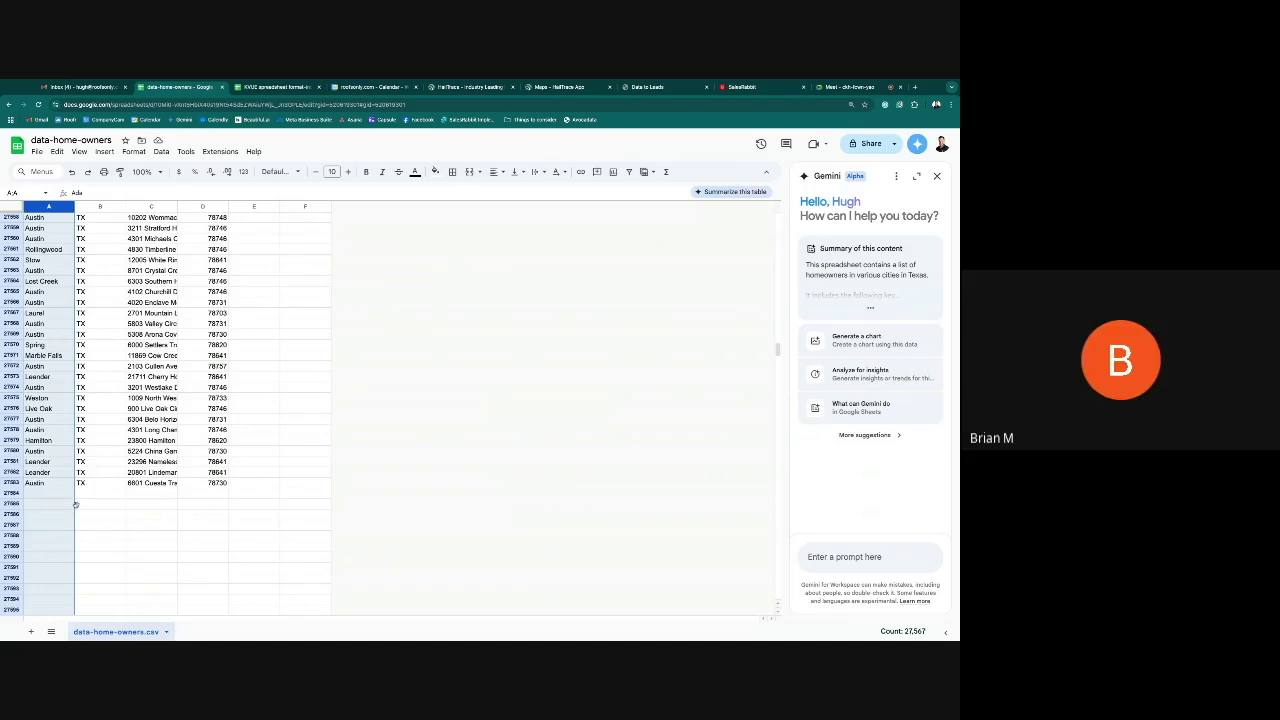
pyautogui.scroll(-1, 114, 501)
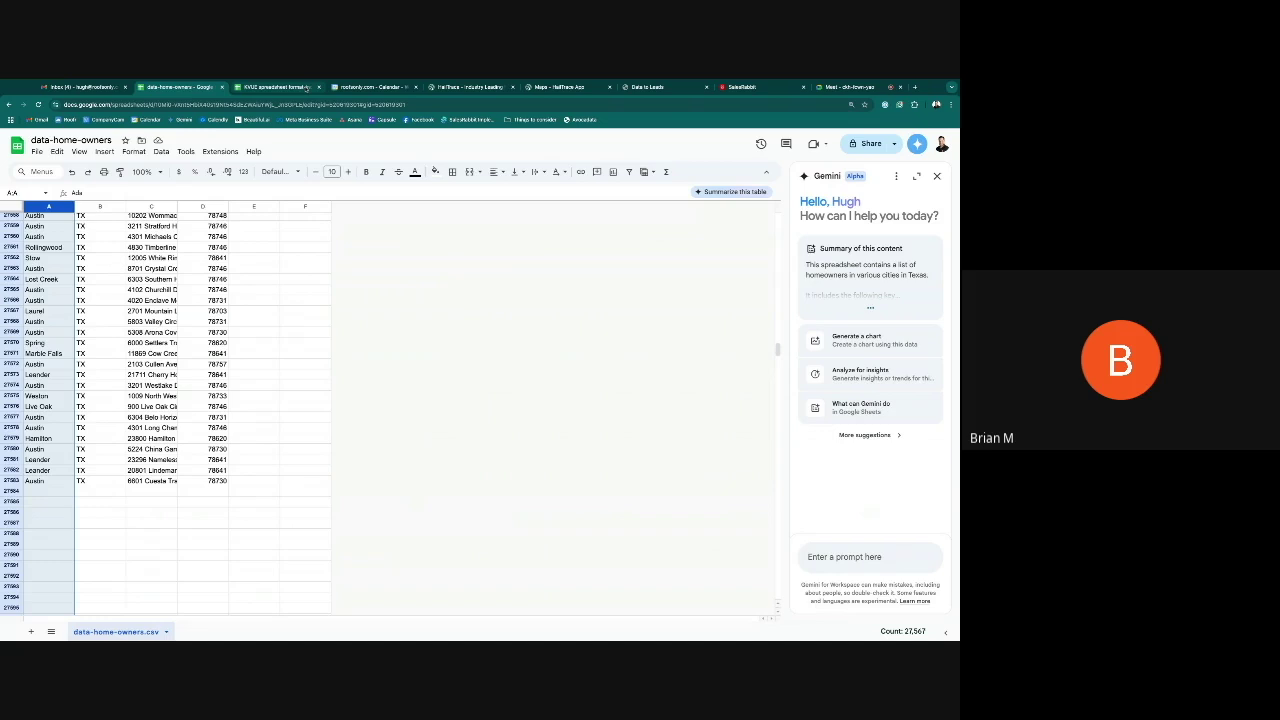
# - Switch to Data to Leads, bring up the business professionals filters and select the list of codes in Personal Zip
pyautogui.click(645, 87)
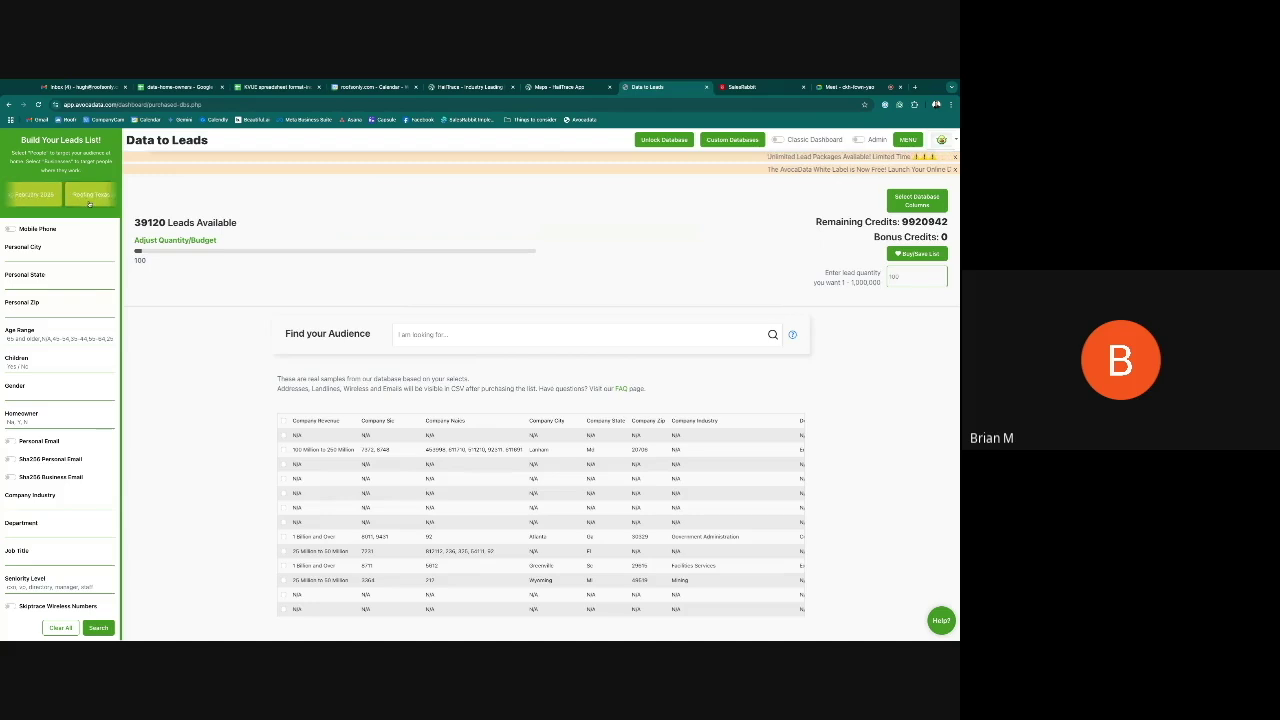
pyautogui.click(26, 194)
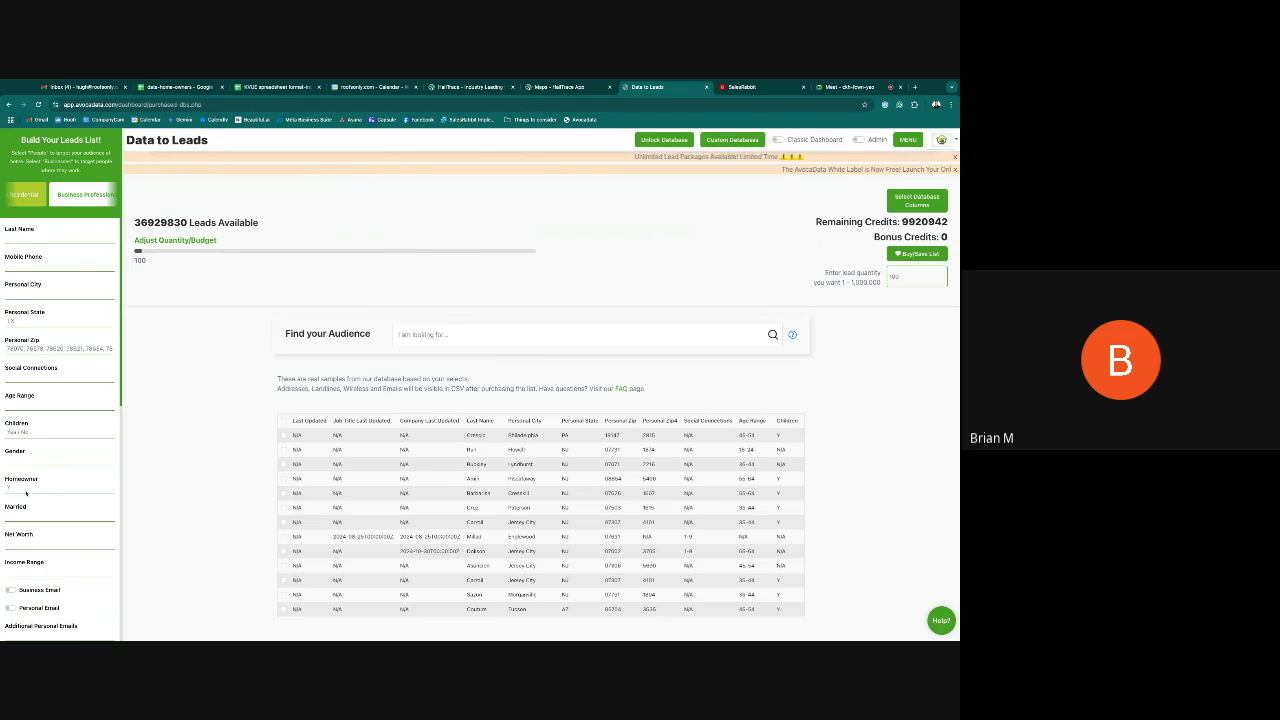
pyautogui.click(459, 334)
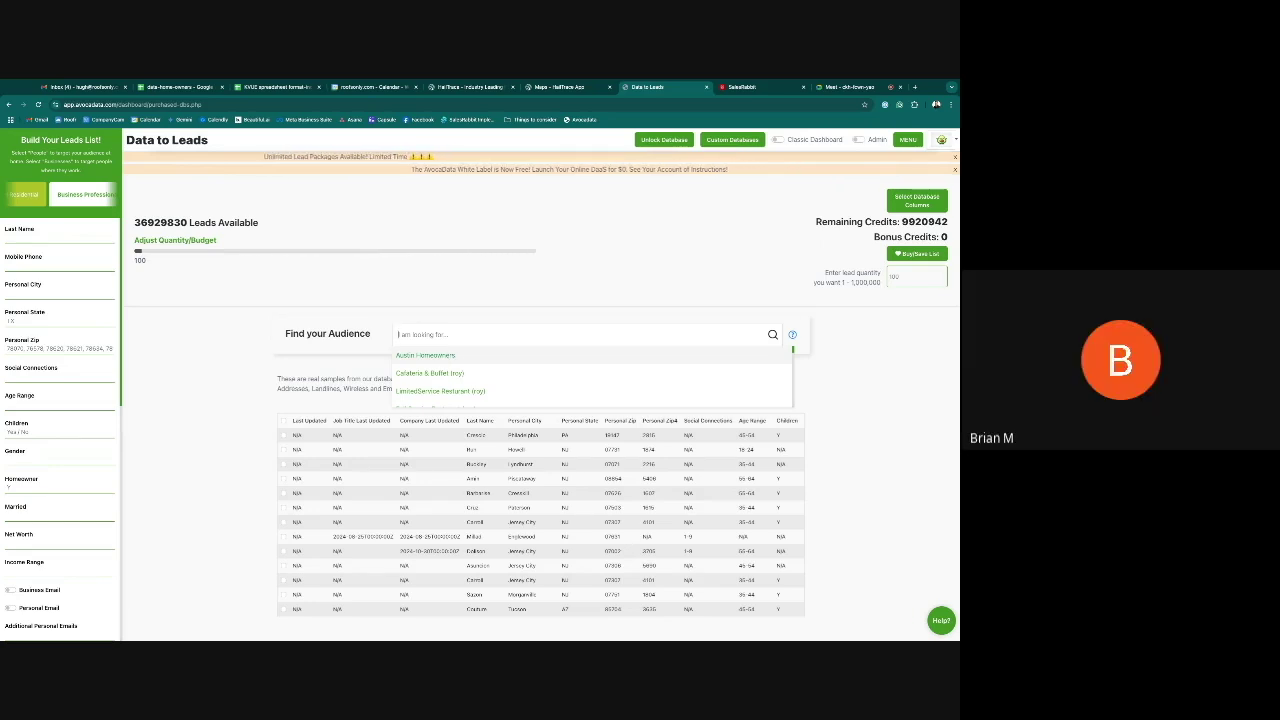
pyautogui.doubleClick(82, 348)
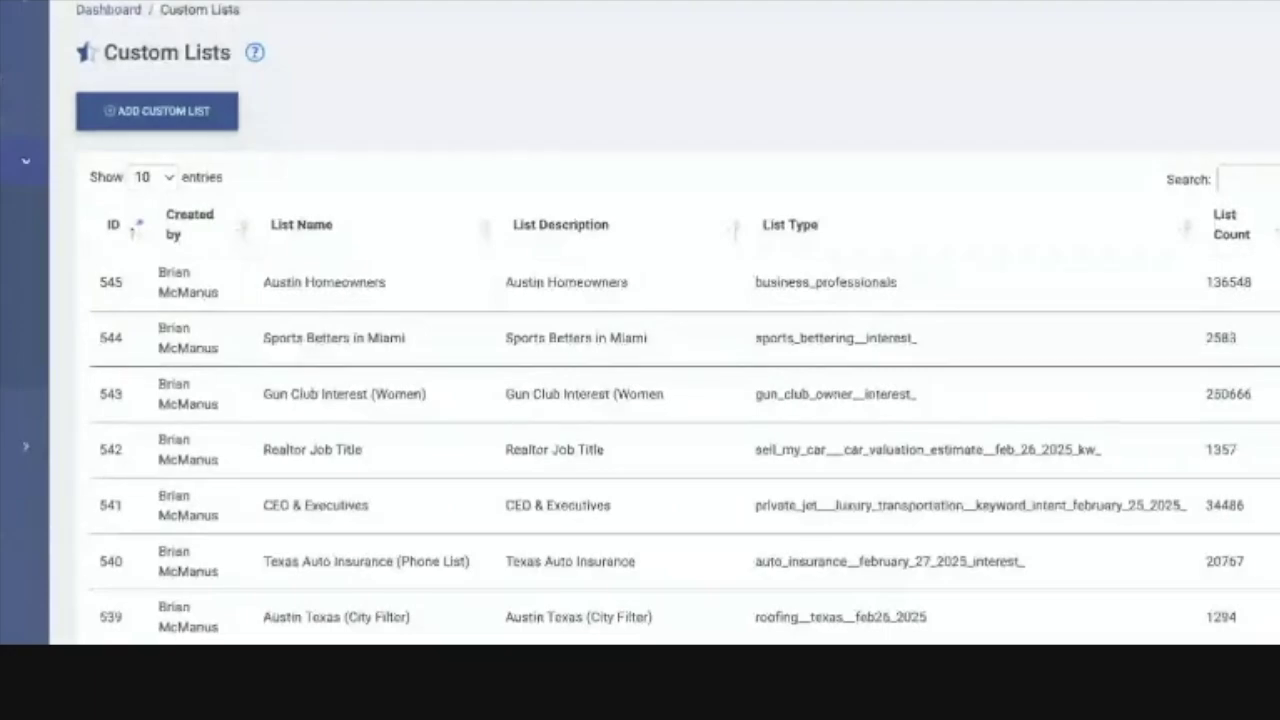
# - Start a custom list on the business_professionals database, using the zip codes 78070 through 78947 as name, description and Personal Zip filter
pyautogui.click(200, 110)
pyautogui.click(505, 110)
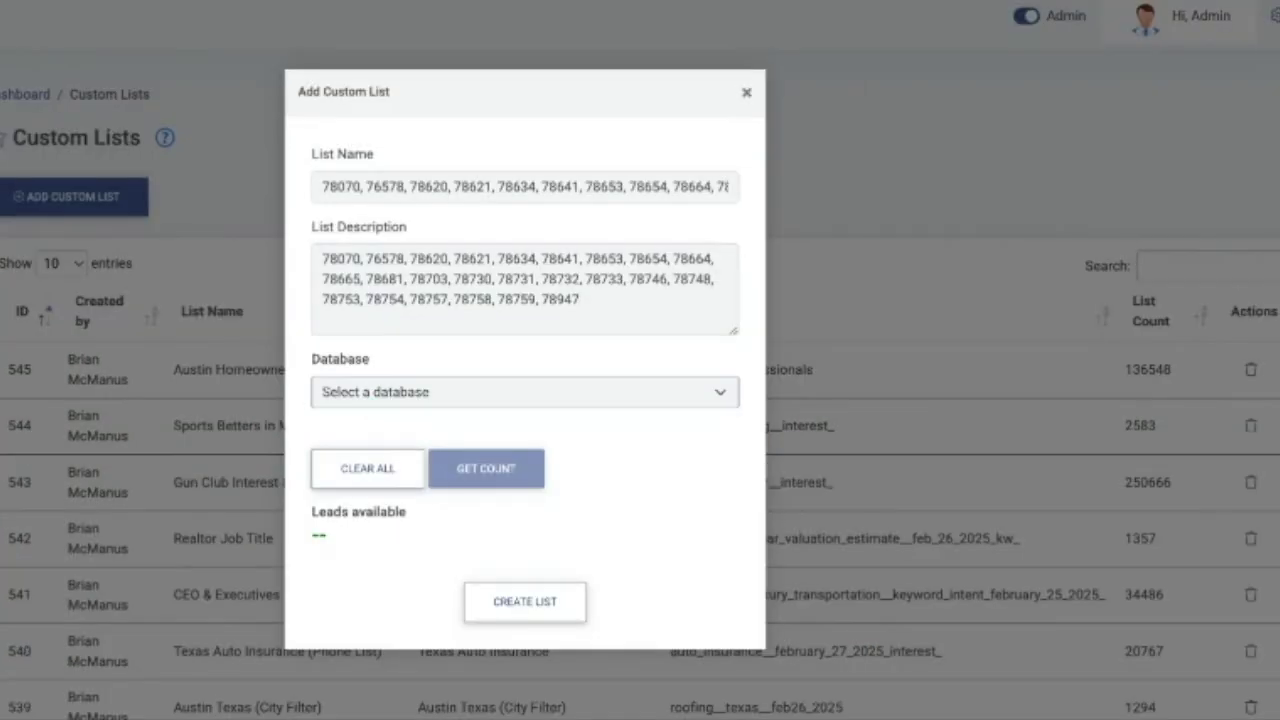
pyautogui.click(424, 514)
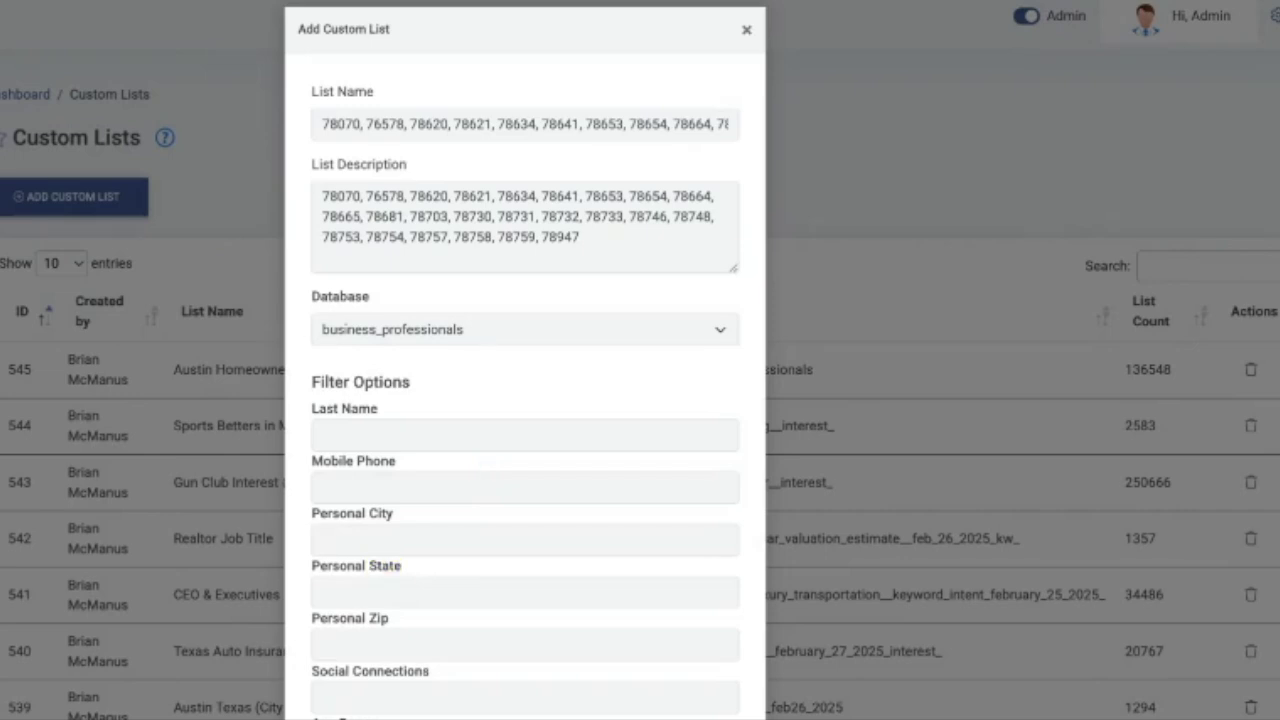
pyautogui.scroll(-2, 432, 545)
pyautogui.click(426, 534)
pyautogui.write('78070, 76578, 78620, 78621, 78634, 78641, 78653, 78654, 78664, 78665, 78681, 78703, 78730, 78731, 78732, 78733, 78746, 78748, 78753, 78754, 78757, 78758, 78759, 78947')
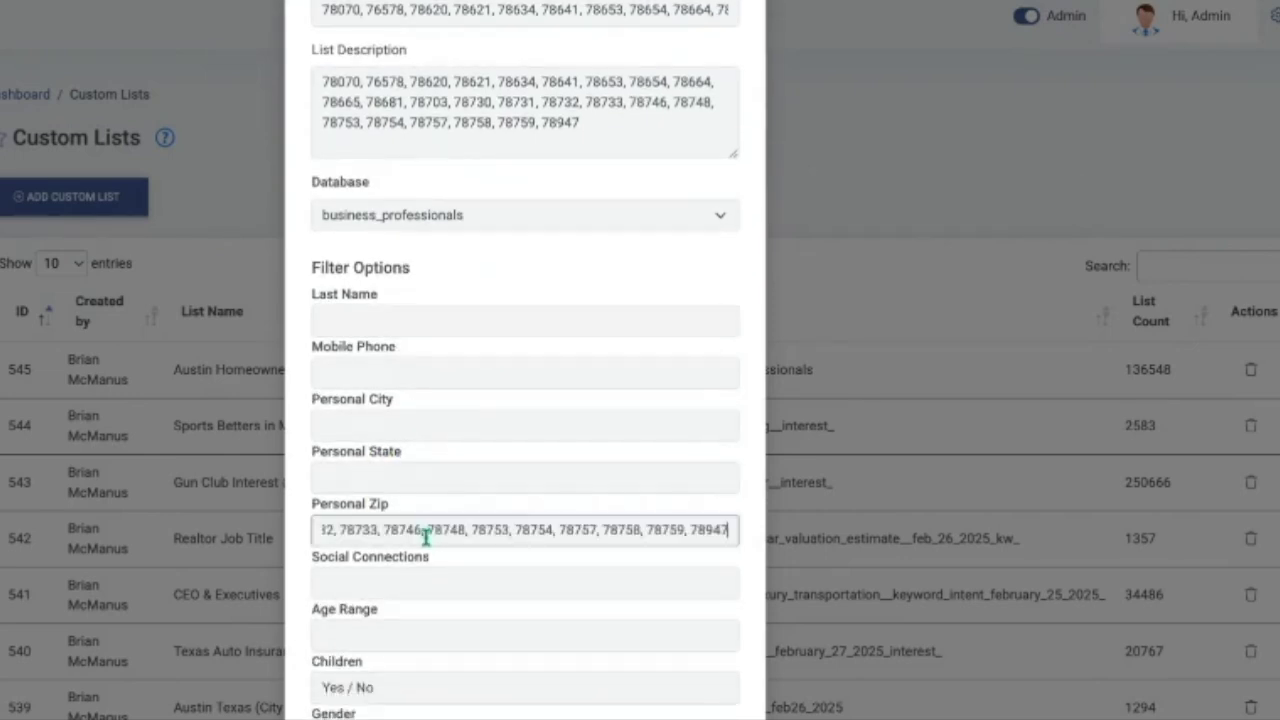
# - Get the lead count for the zip filter, set Personal State to TX and get the count again
pyautogui.scroll(-10, 426, 534)
pyautogui.scroll(-1, 426, 538)
pyautogui.click(450, 531)
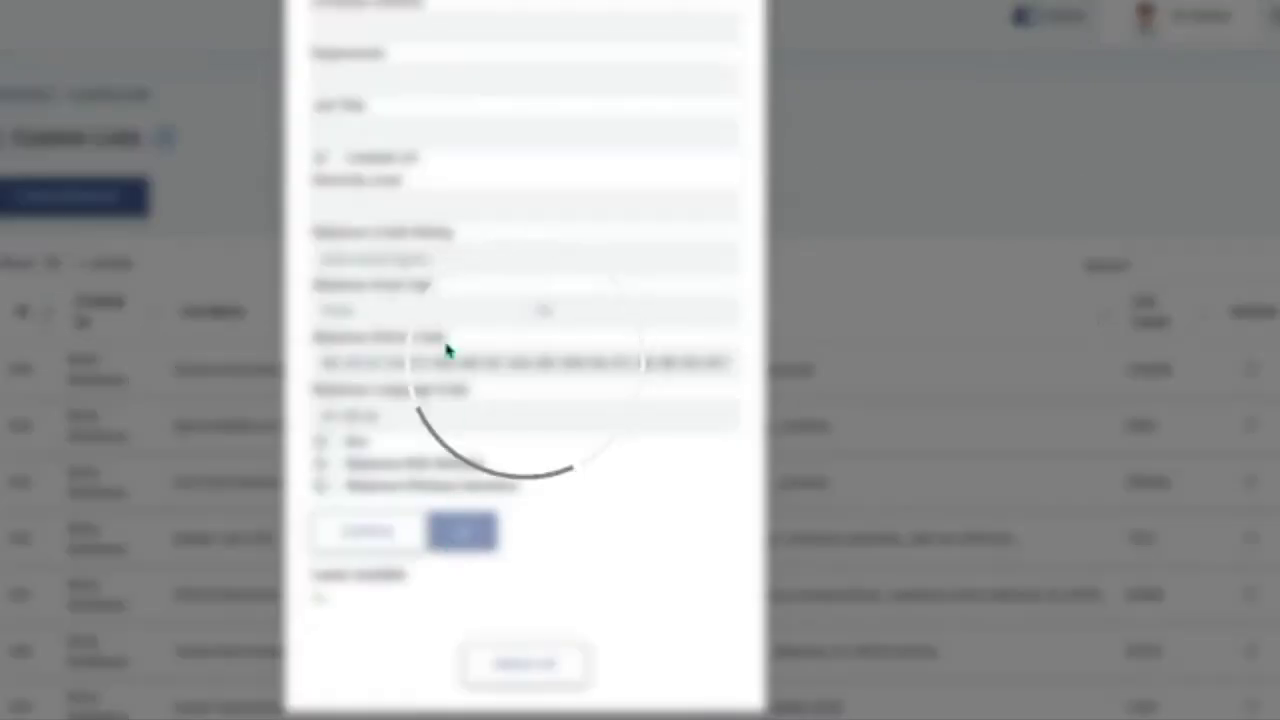
pyautogui.press('Return')
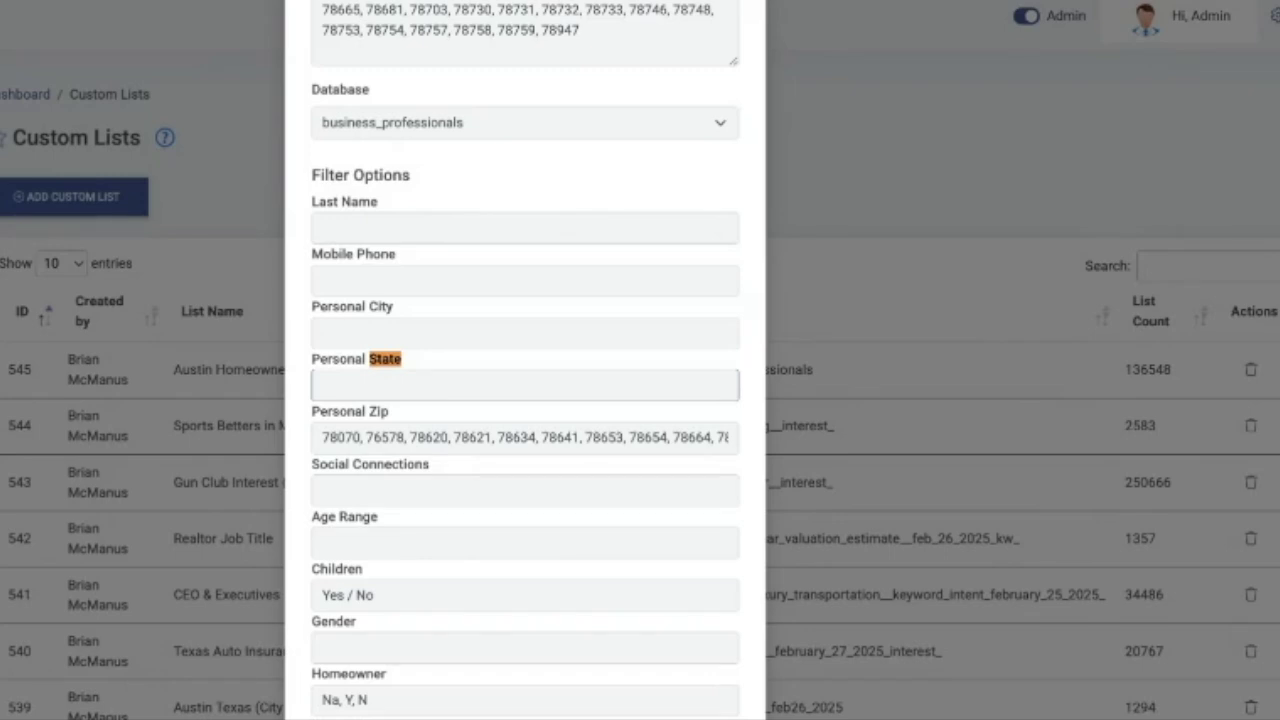
pyautogui.scroll(-13, 463, 432)
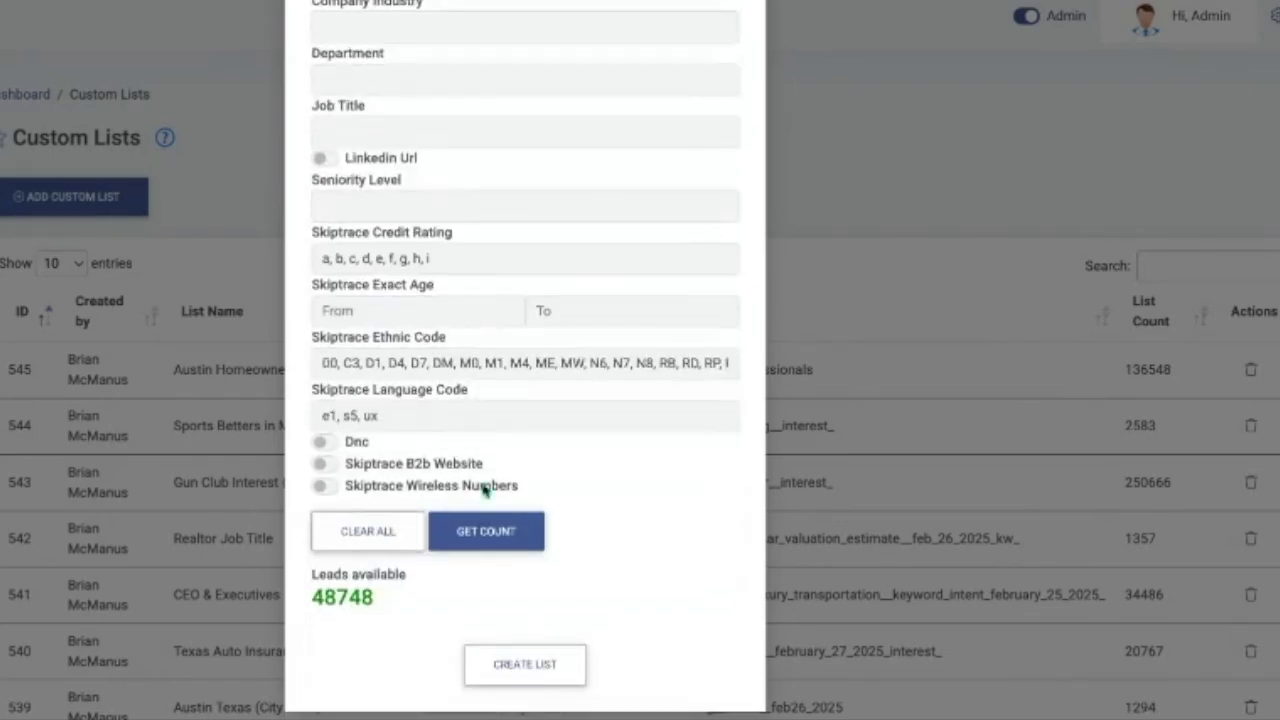
pyautogui.click(484, 534)
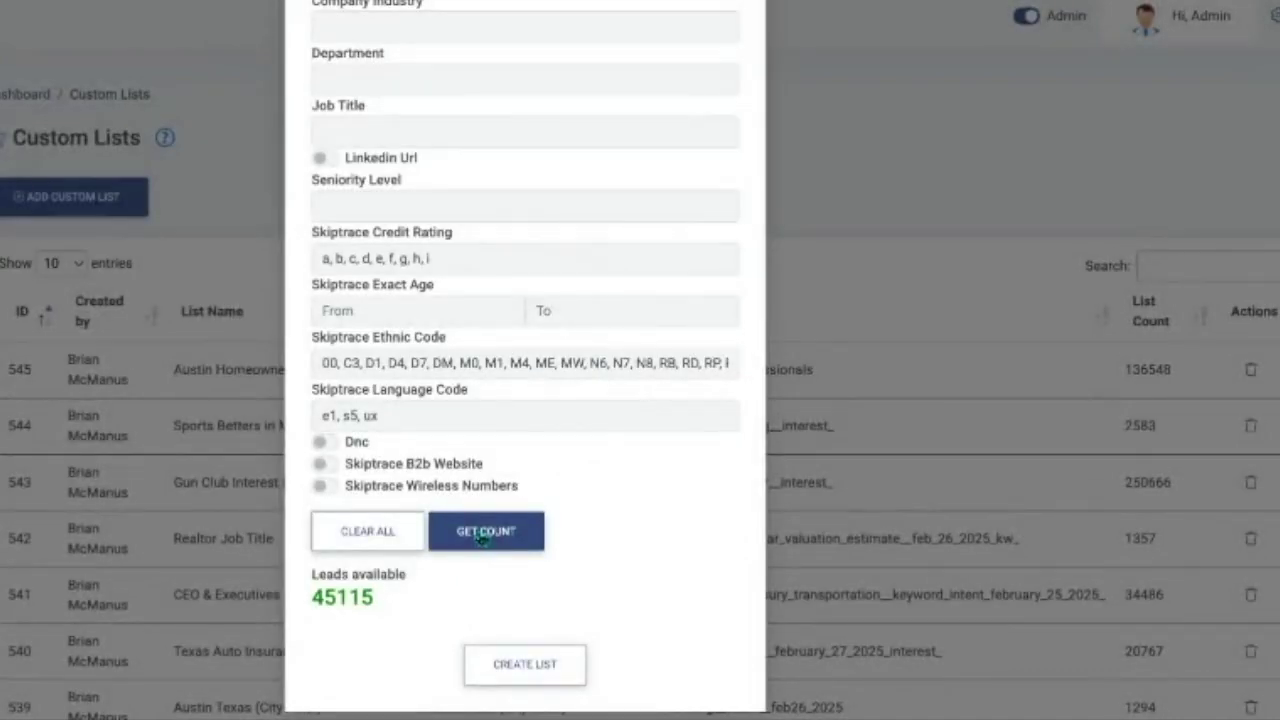
# - Set the Homeowner filter to Y, get the lead count again and create the custom list
pyautogui.hotkey('ctrl', 'f')
pyautogui.scroll(-10, 457, 414)
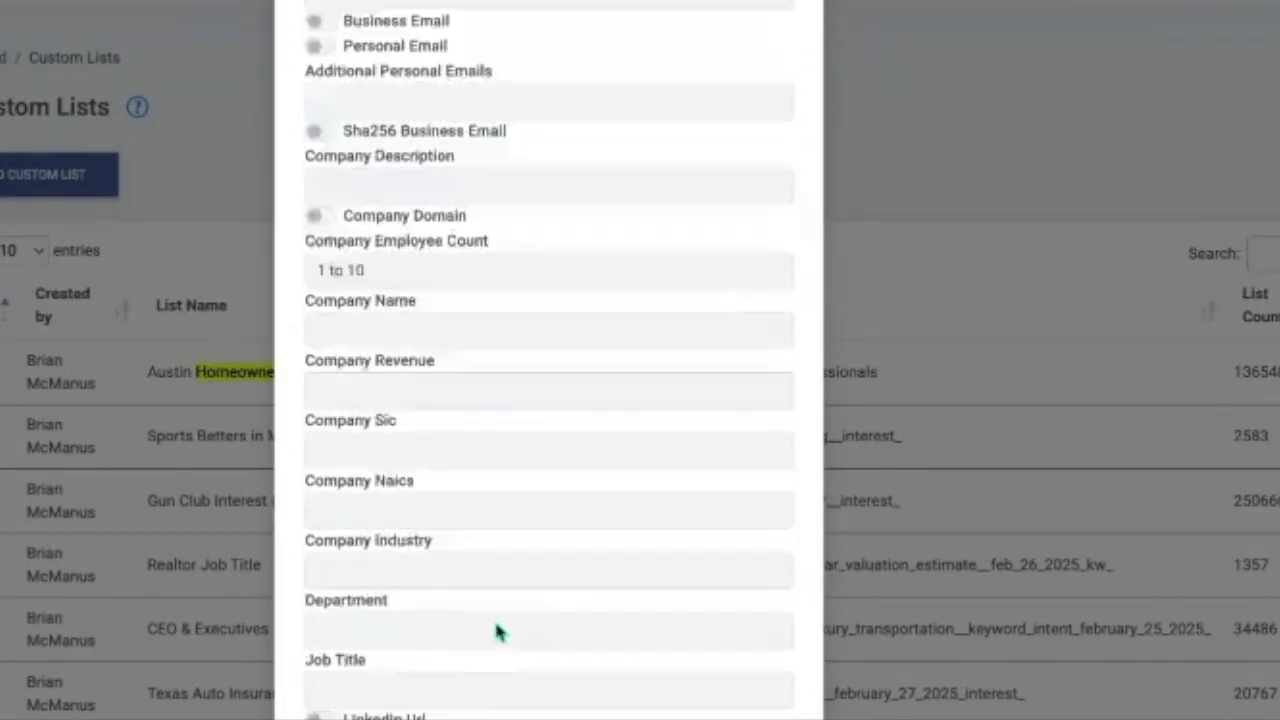
pyautogui.click(500, 560)
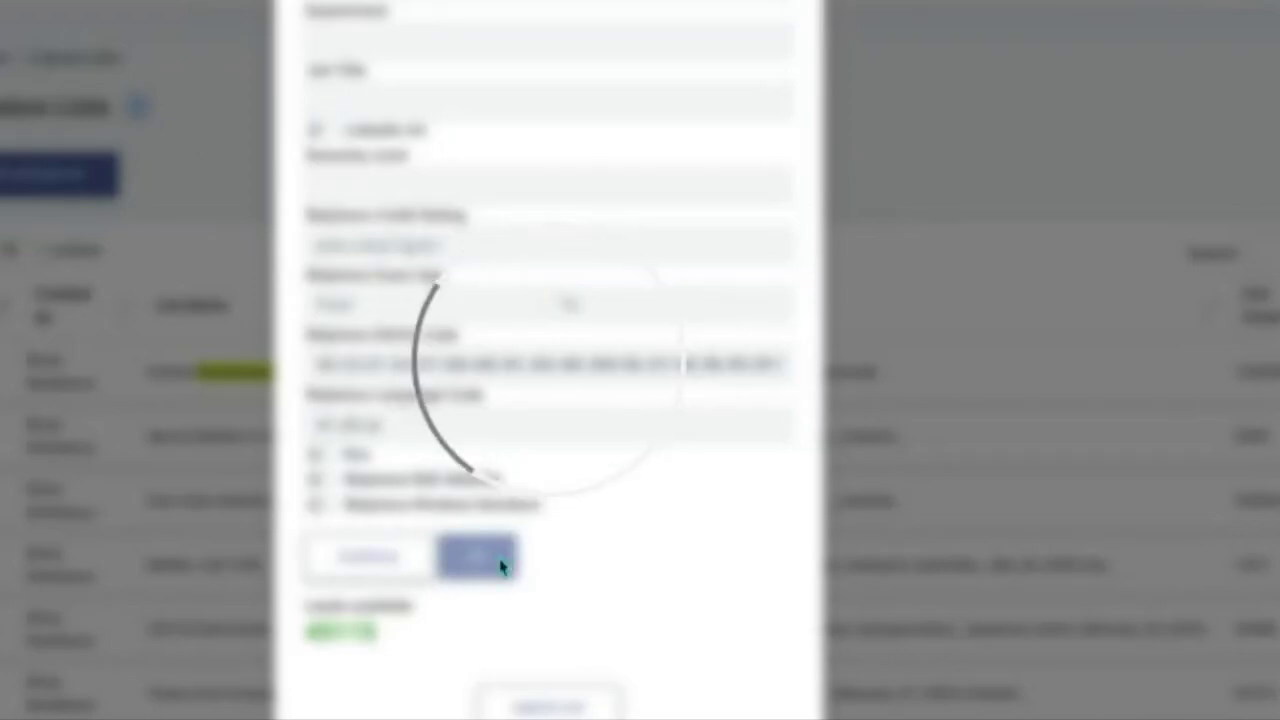
pyautogui.click(514, 700)
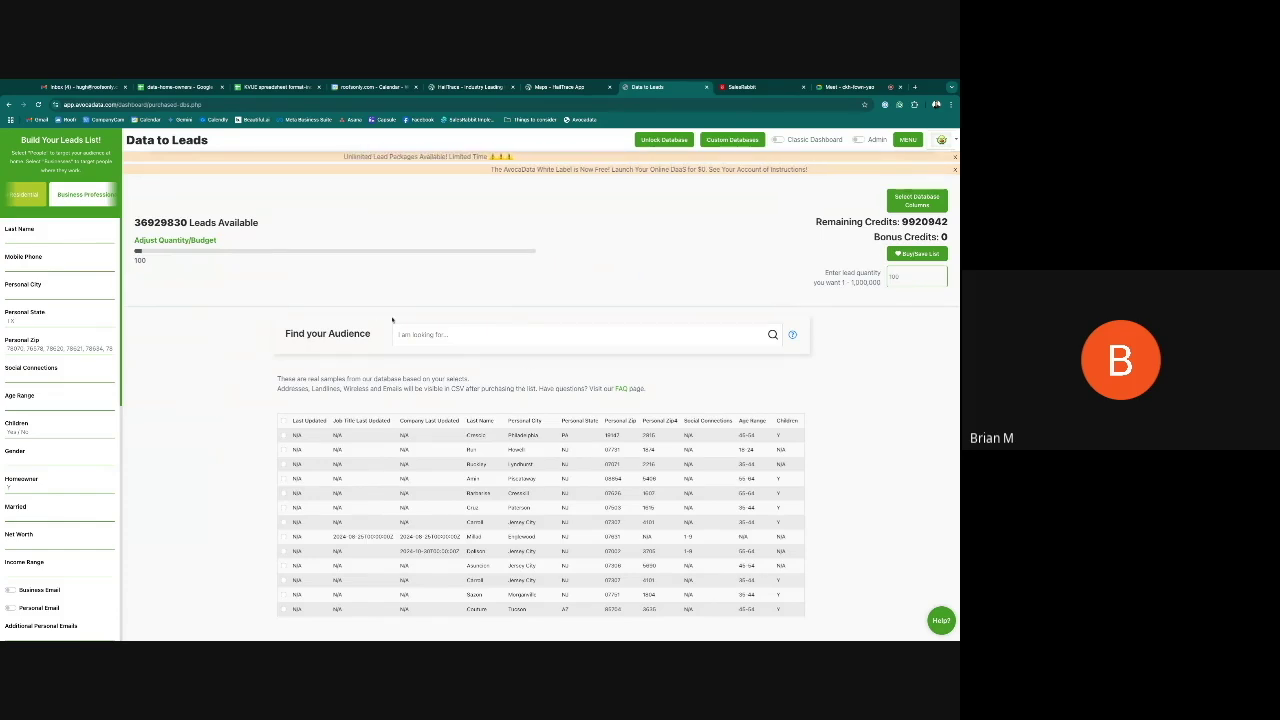
# - Search Find your Audience for "7" to look up the zip-code custom list, and close the suggestions
pyautogui.click(410, 334)
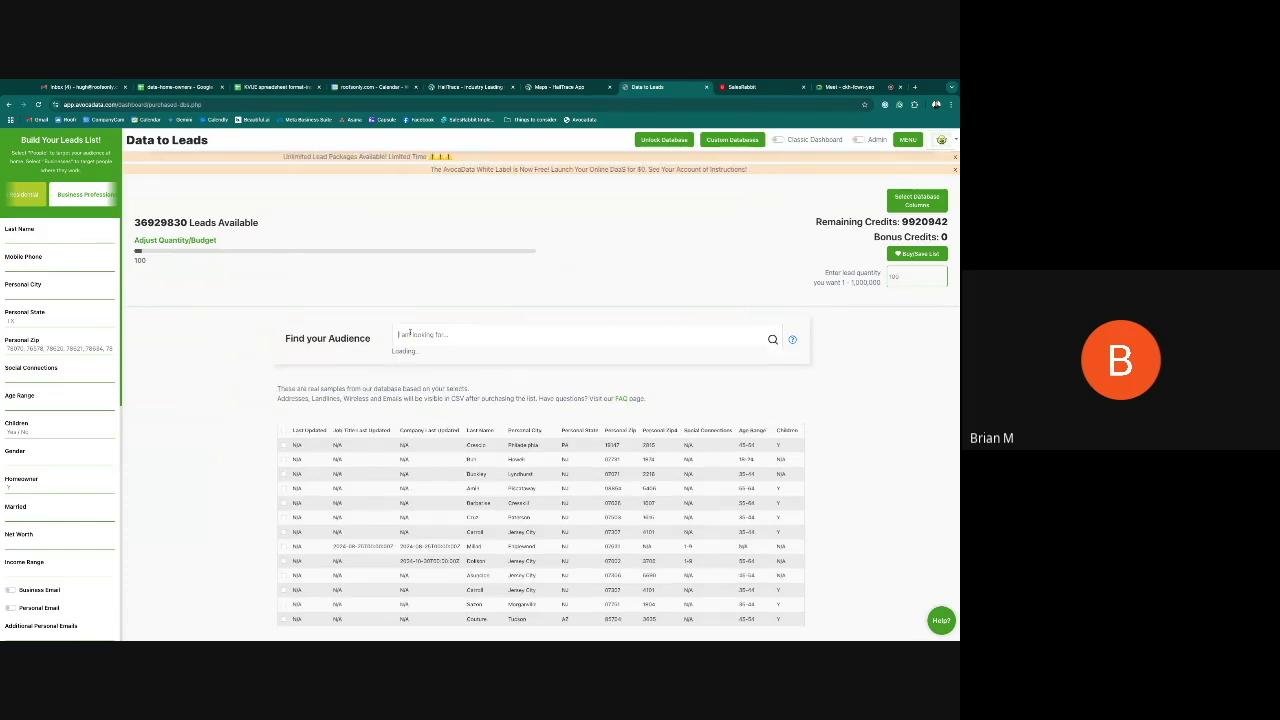
pyautogui.write('7')
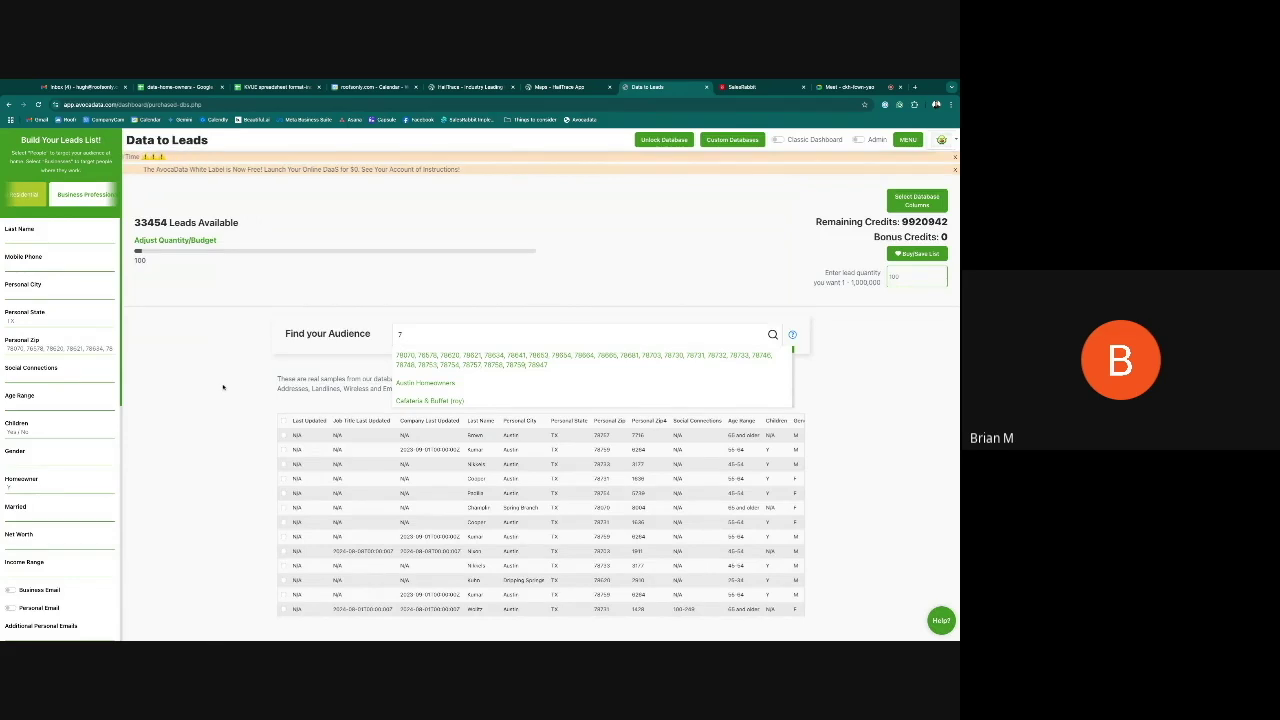
pyautogui.click(223, 387)
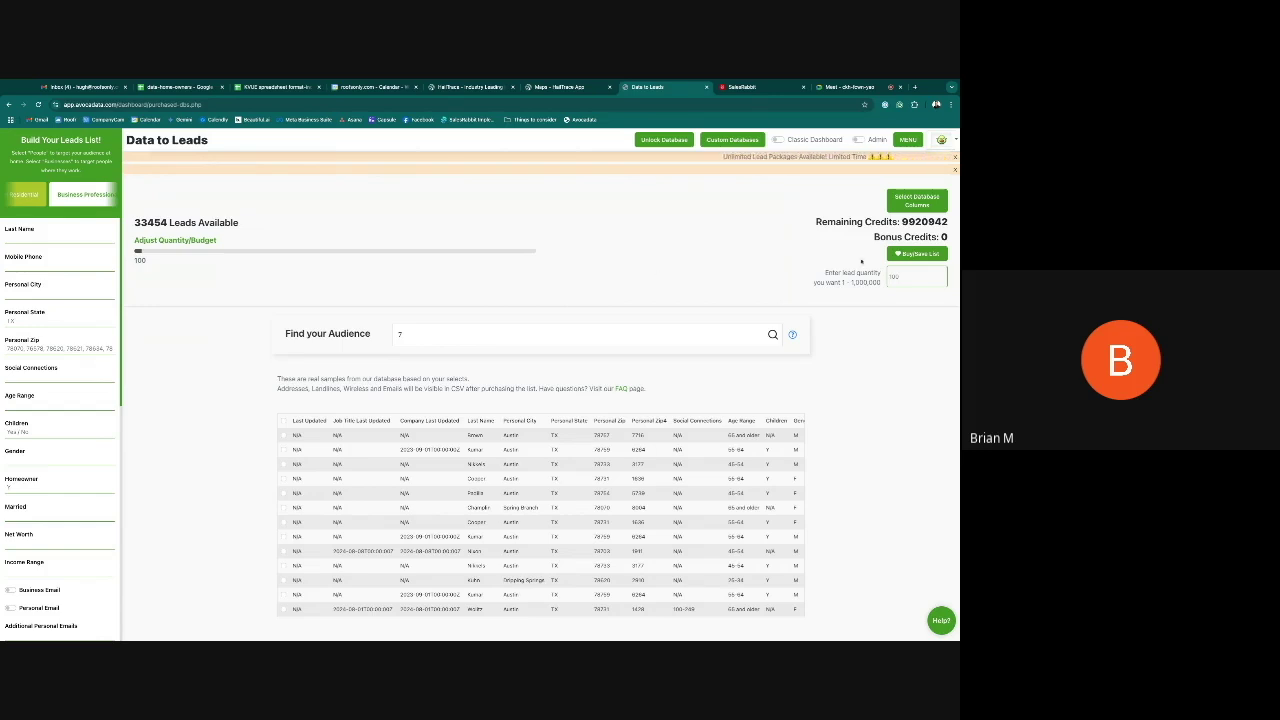
# - Buy and save the list with a quantity of 34000 leads, and open the purchased lists to view its status and options
pyautogui.click(916, 253)
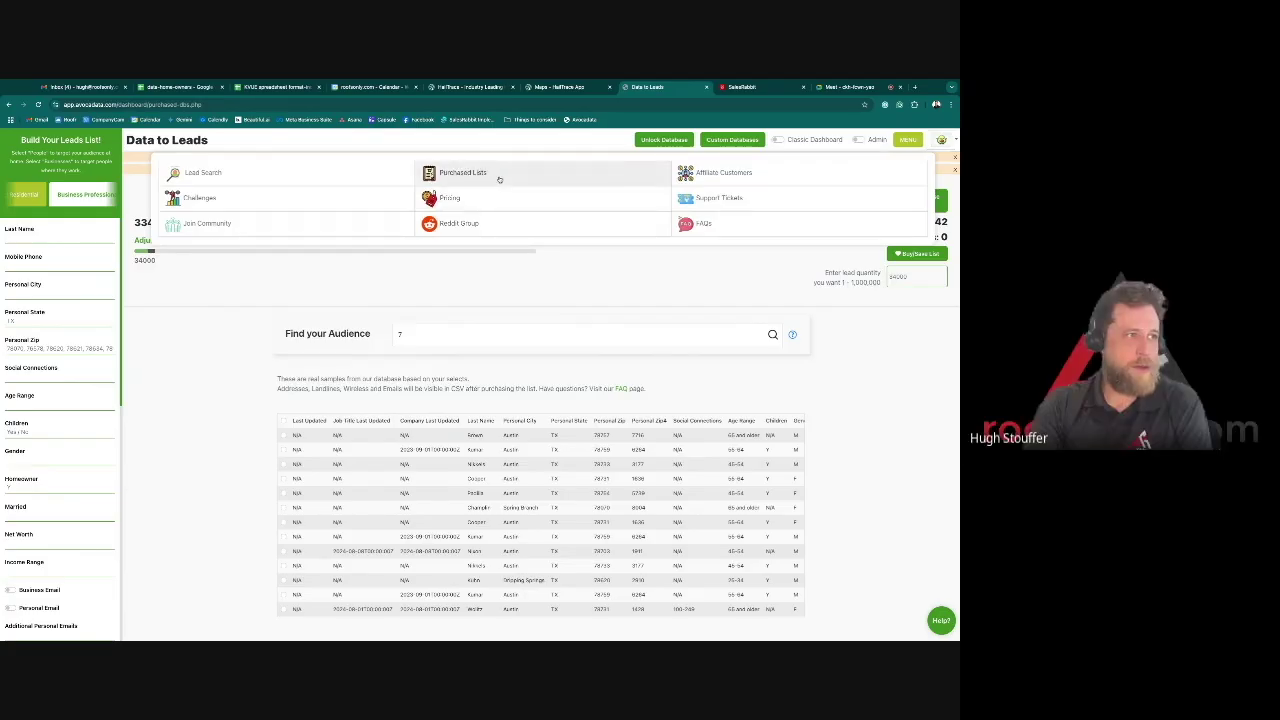
pyautogui.click(508, 181)
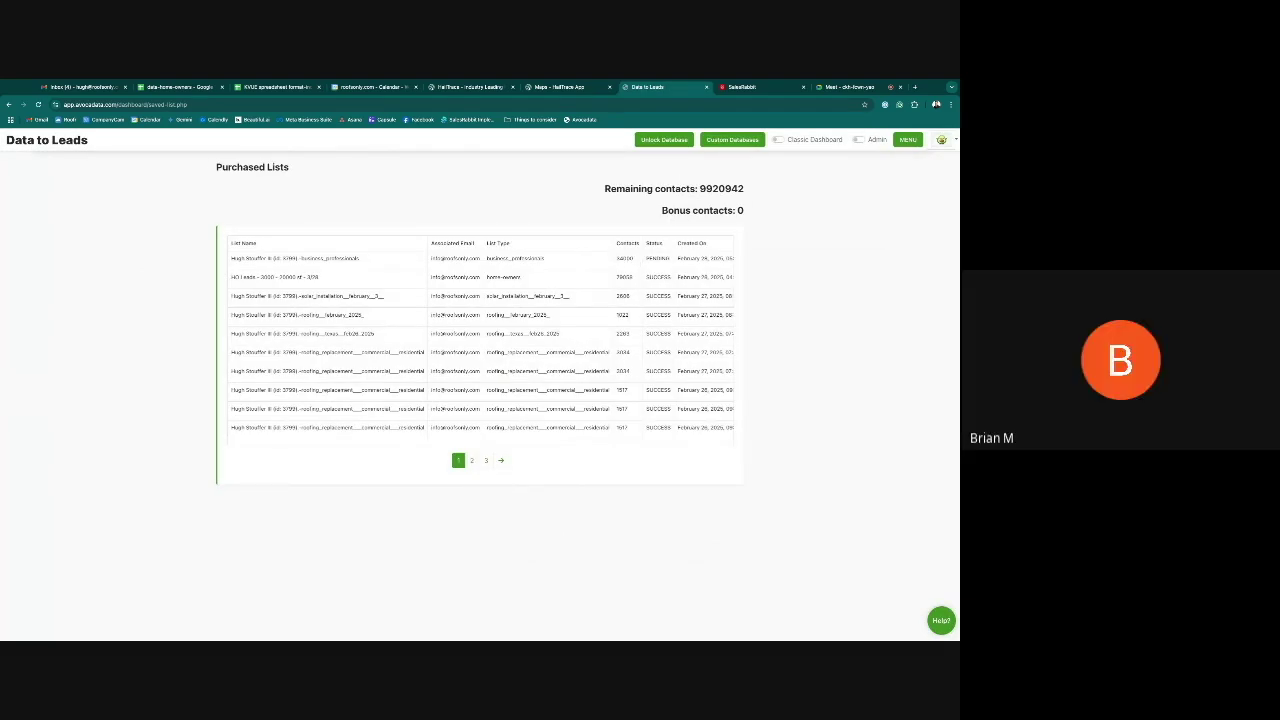
pyautogui.hscroll(3, 480, 340)
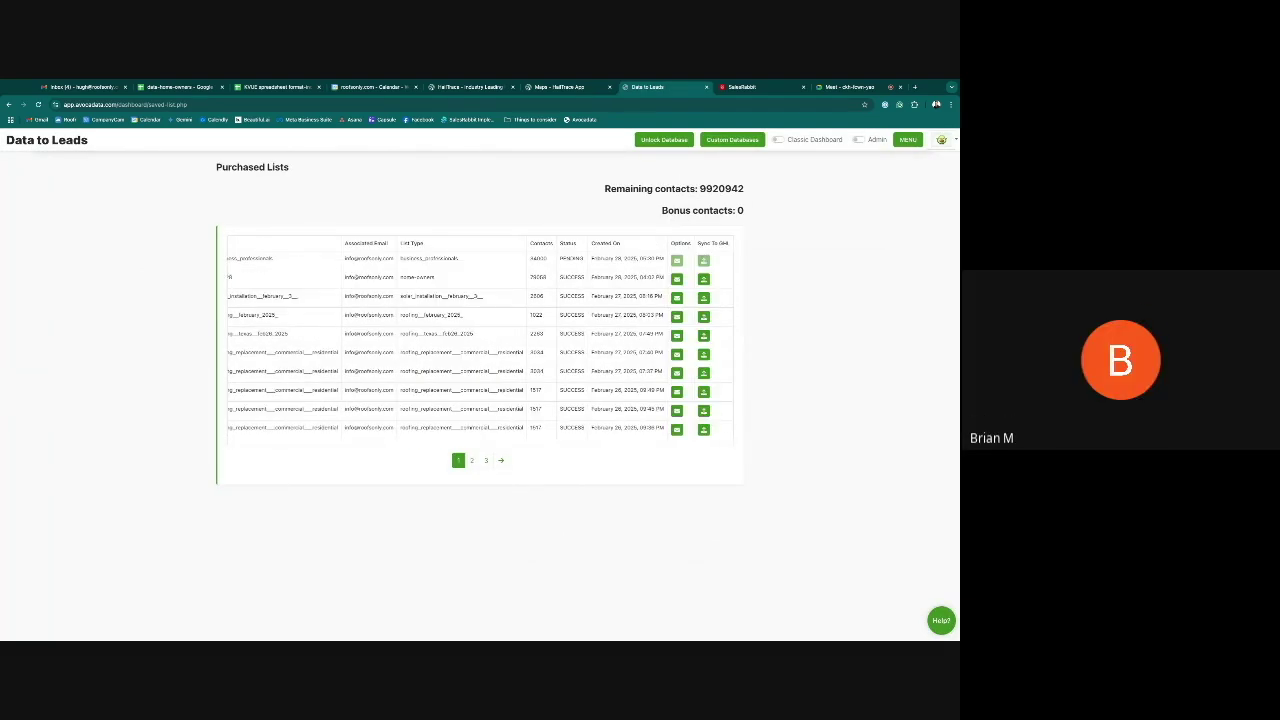
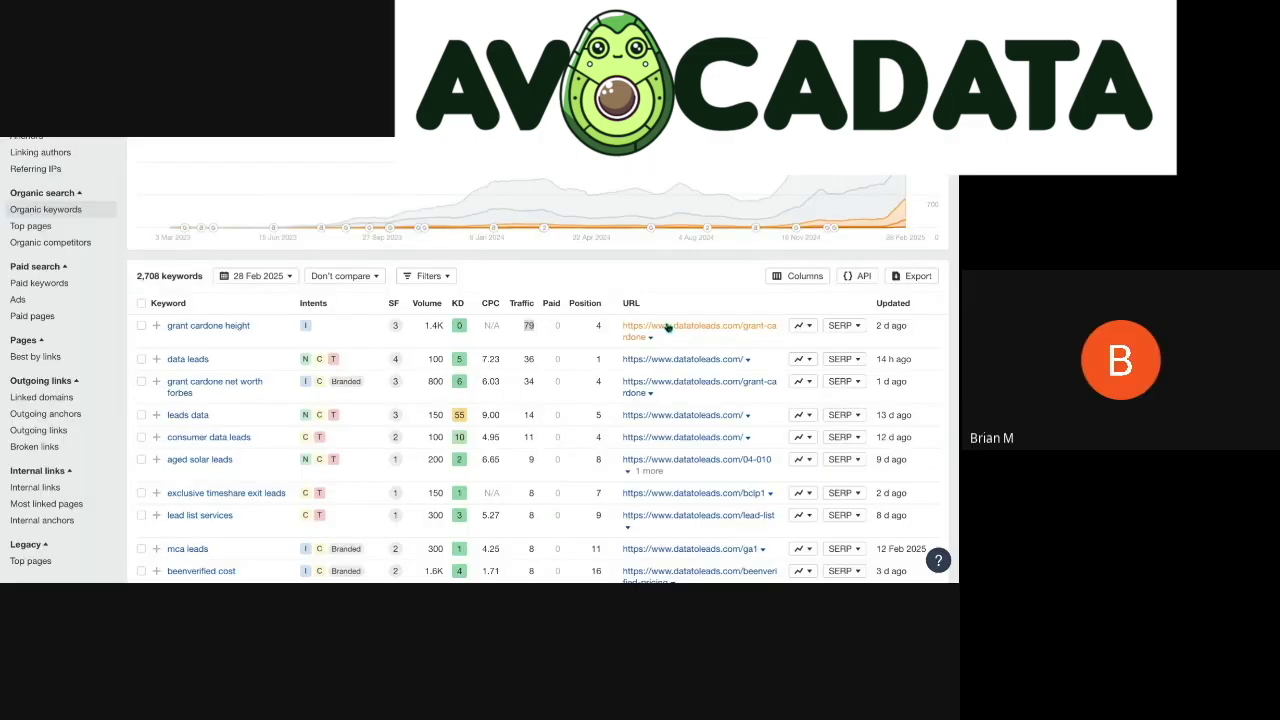
# - Open the grant-cardone page from the organic keywords report, read through it, and review the keyword rankings
pyautogui.click(651, 323)
pyautogui.scroll(-3, 385, 365)
pyautogui.scroll(-5, 385, 365)
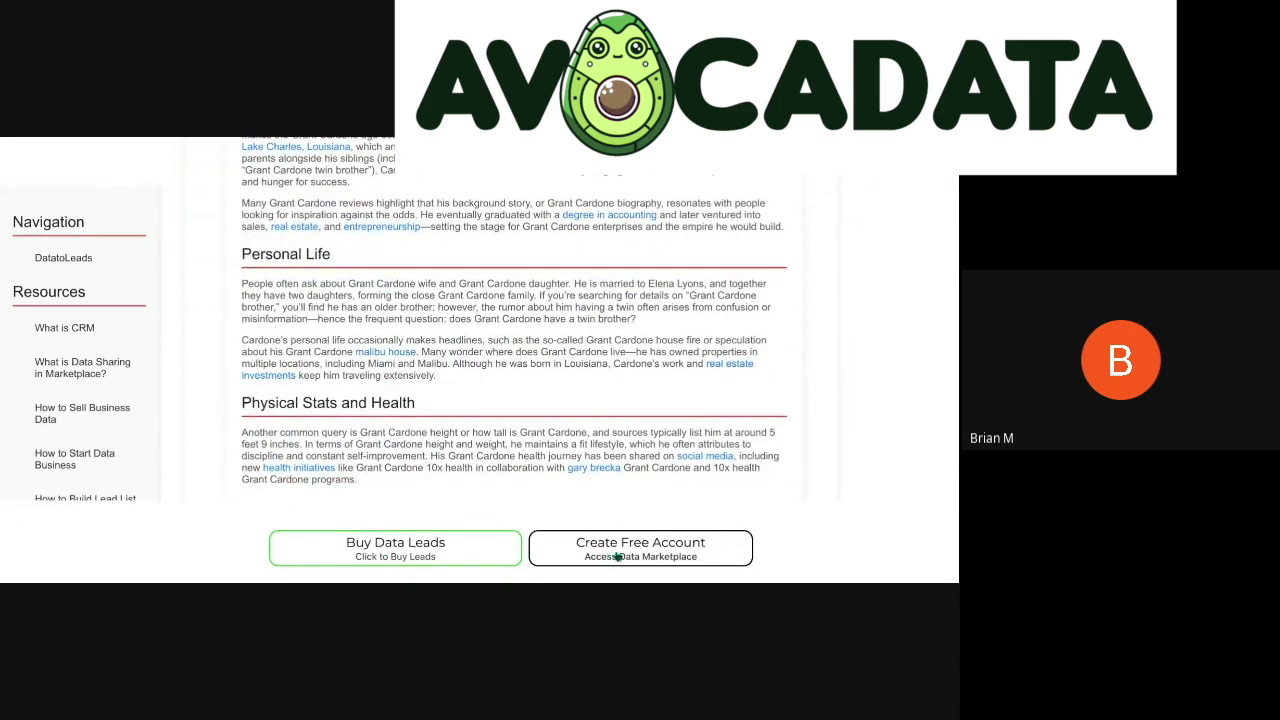
pyautogui.scroll(-15, 578, 470)
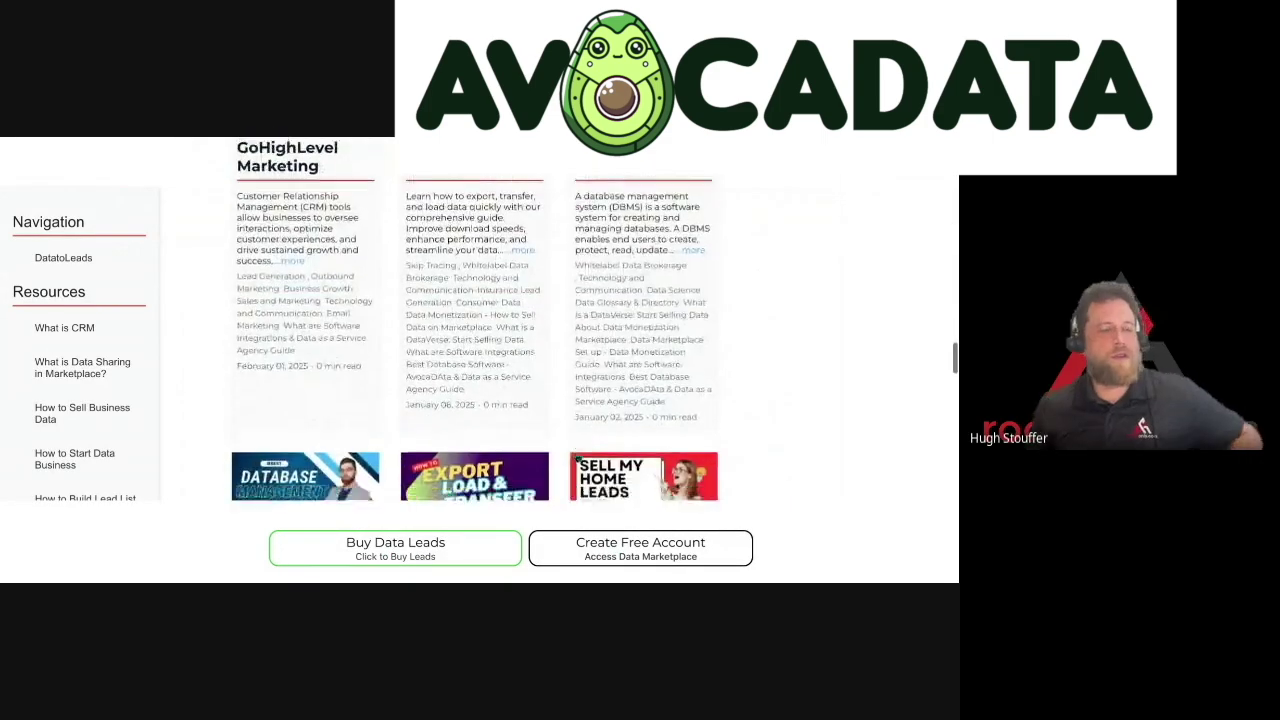
pyautogui.scroll(-15, 577, 458)
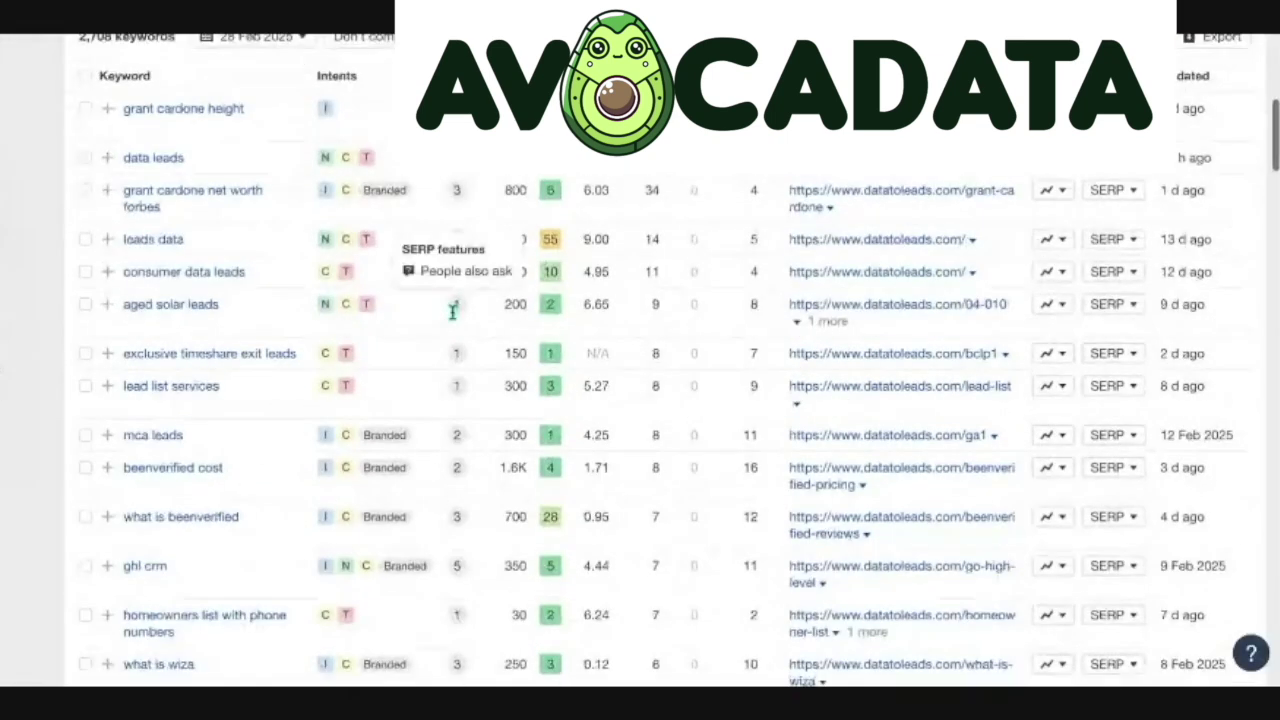
pyautogui.scroll(-2, 180, 660)
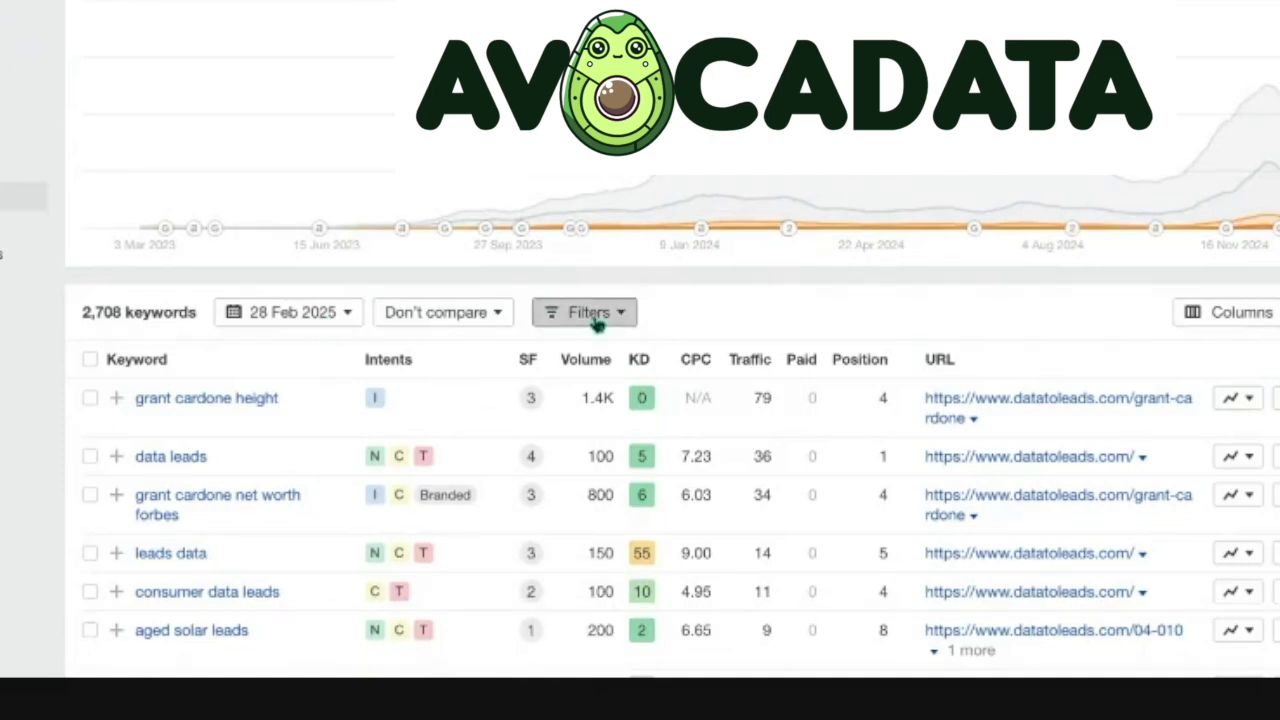
pyautogui.click(592, 314)
pyautogui.click(765, 297)
pyautogui.click(440, 314)
pyautogui.click(700, 271)
pyautogui.click(320, 315)
pyautogui.click(679, 291)
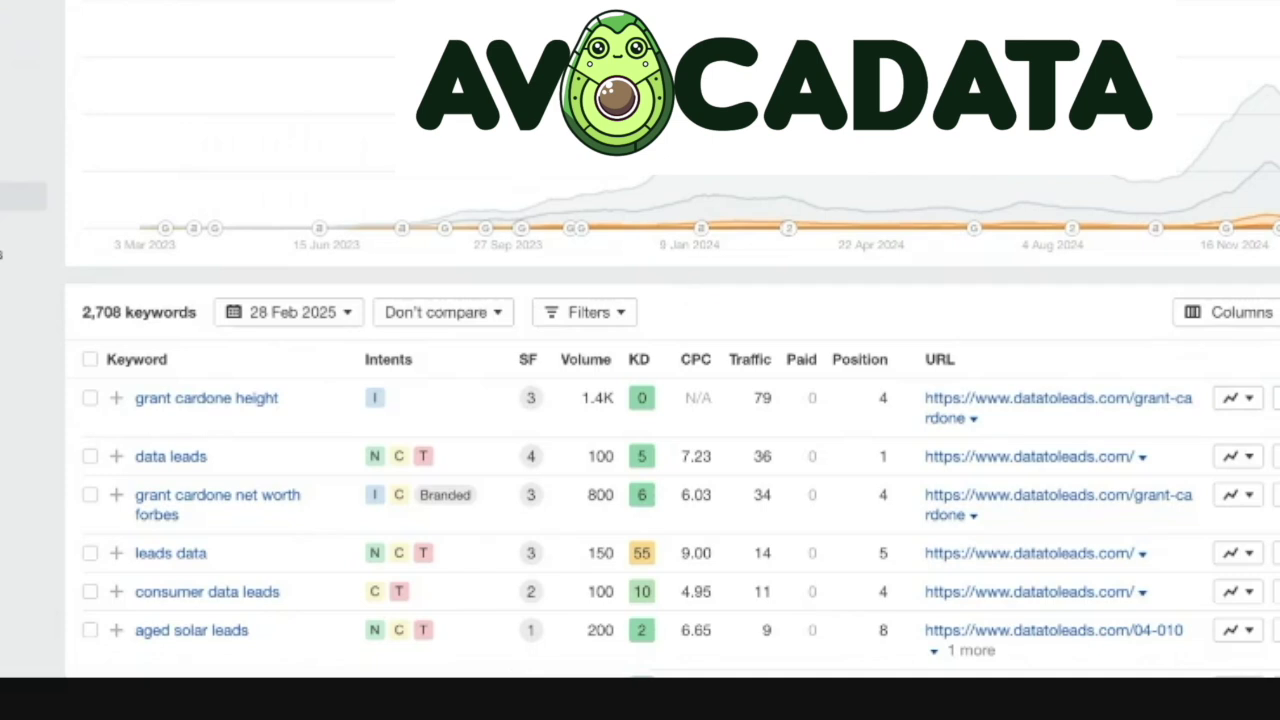
pyautogui.scroll(2, 900, 296)
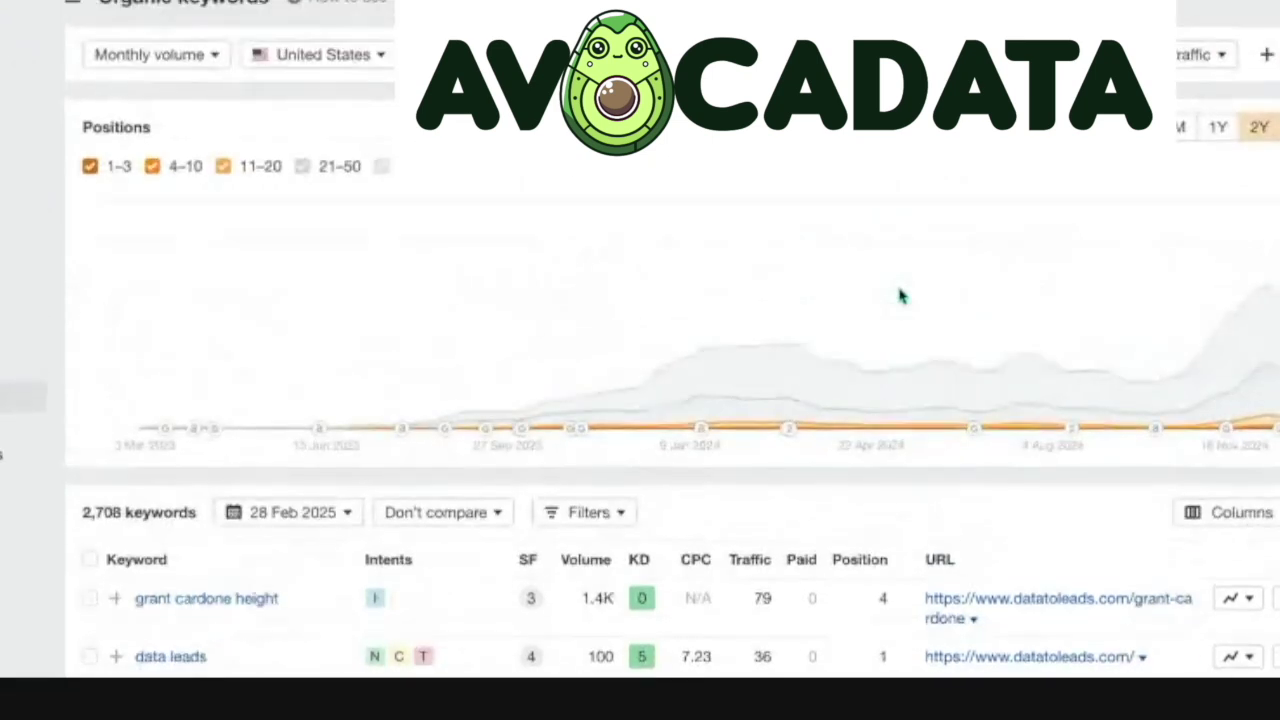
pyautogui.click(1267, 56)
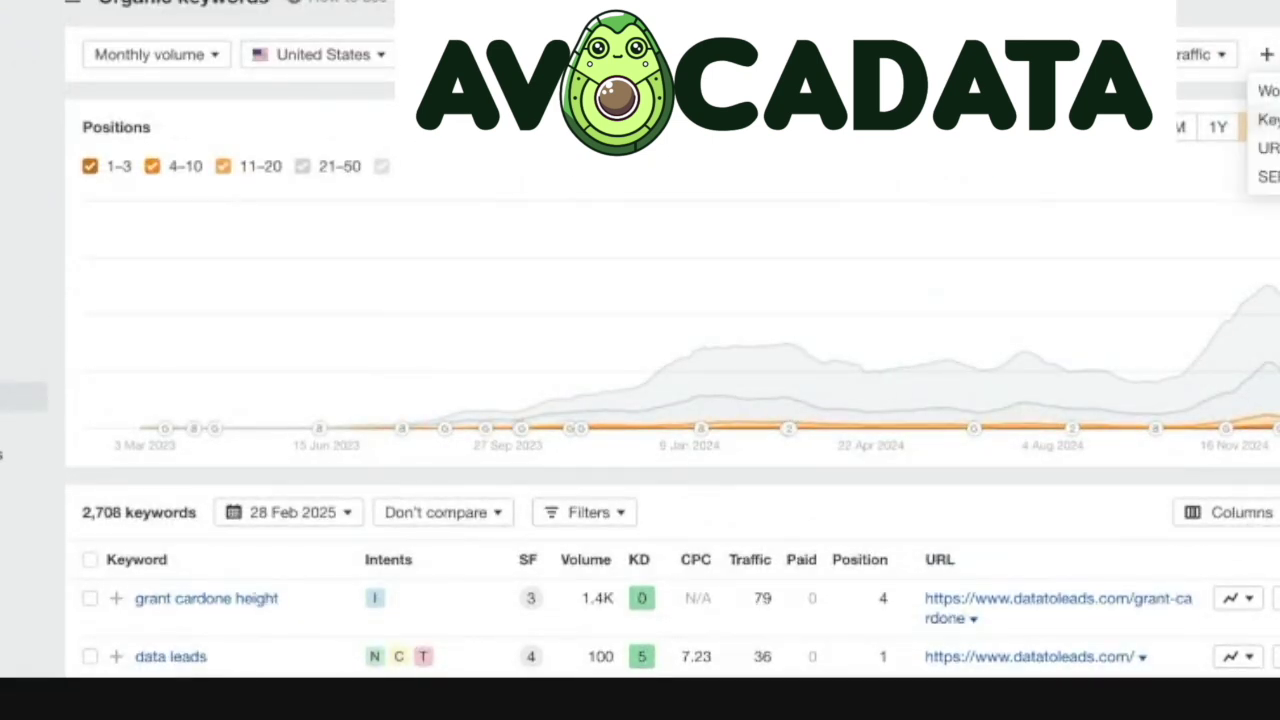
pyautogui.click(1262, 119)
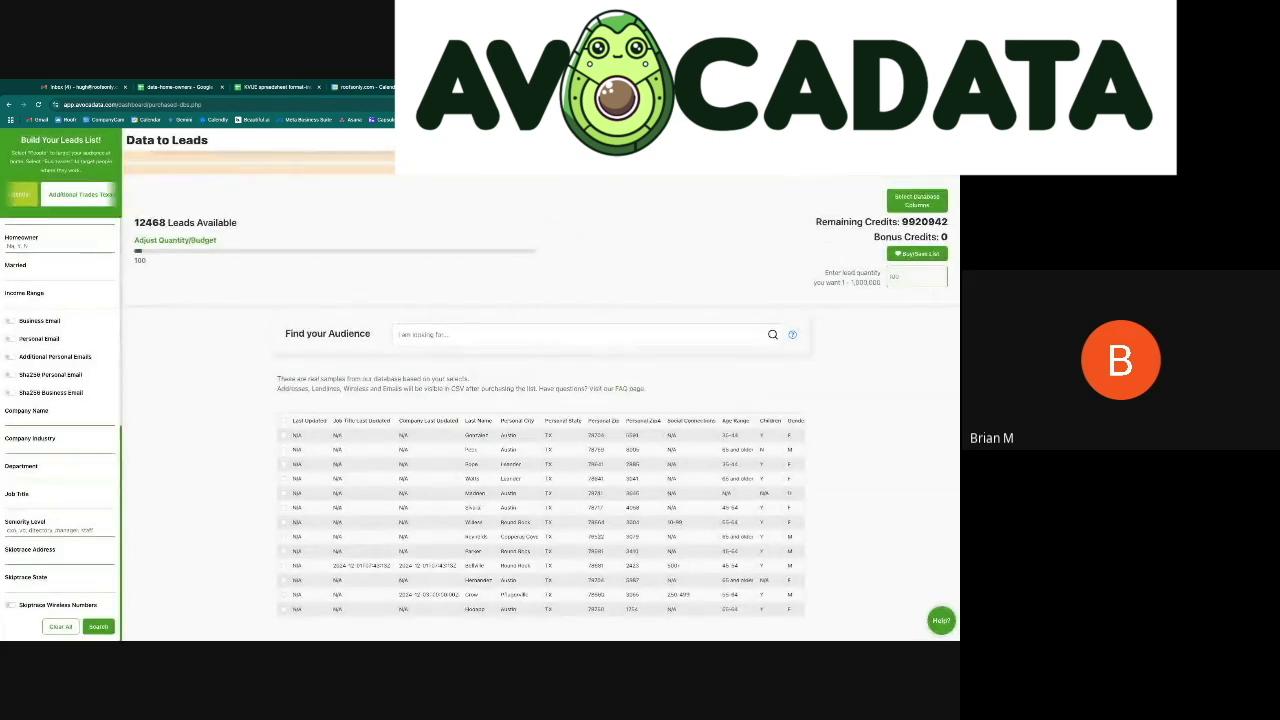
# - Filter the Home Improvement Hvac Solar Roofing database by pasting the zip code list starting 78748,78739,78717 into Personal Zip, and get its lead count
pyautogui.scroll(10, 115, 442)
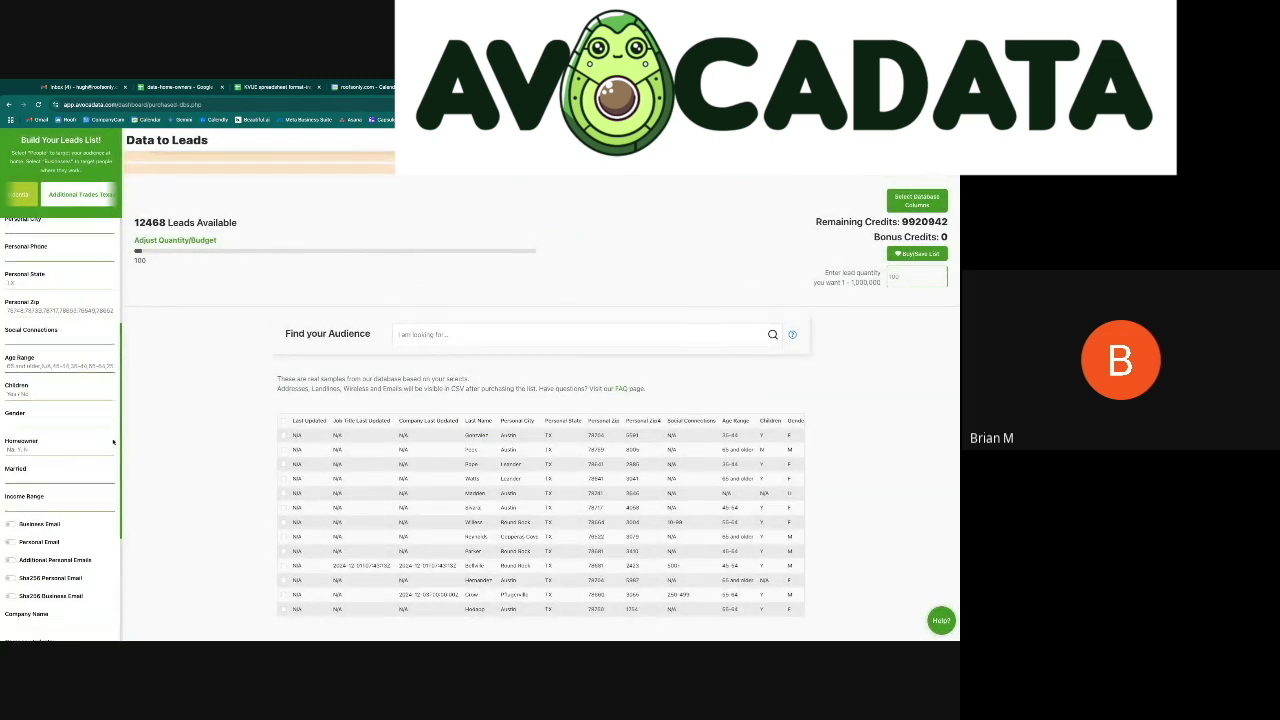
pyautogui.scroll(-10, 60, 430)
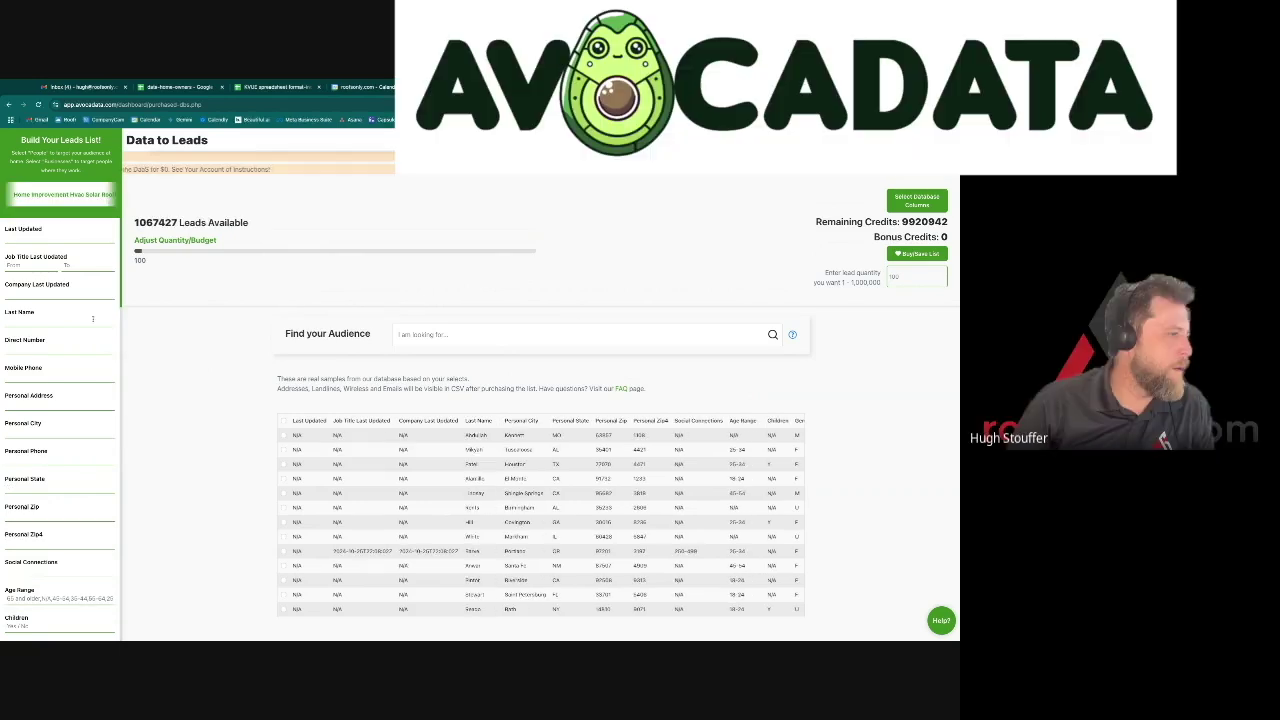
pyautogui.scroll(-1, 96, 355)
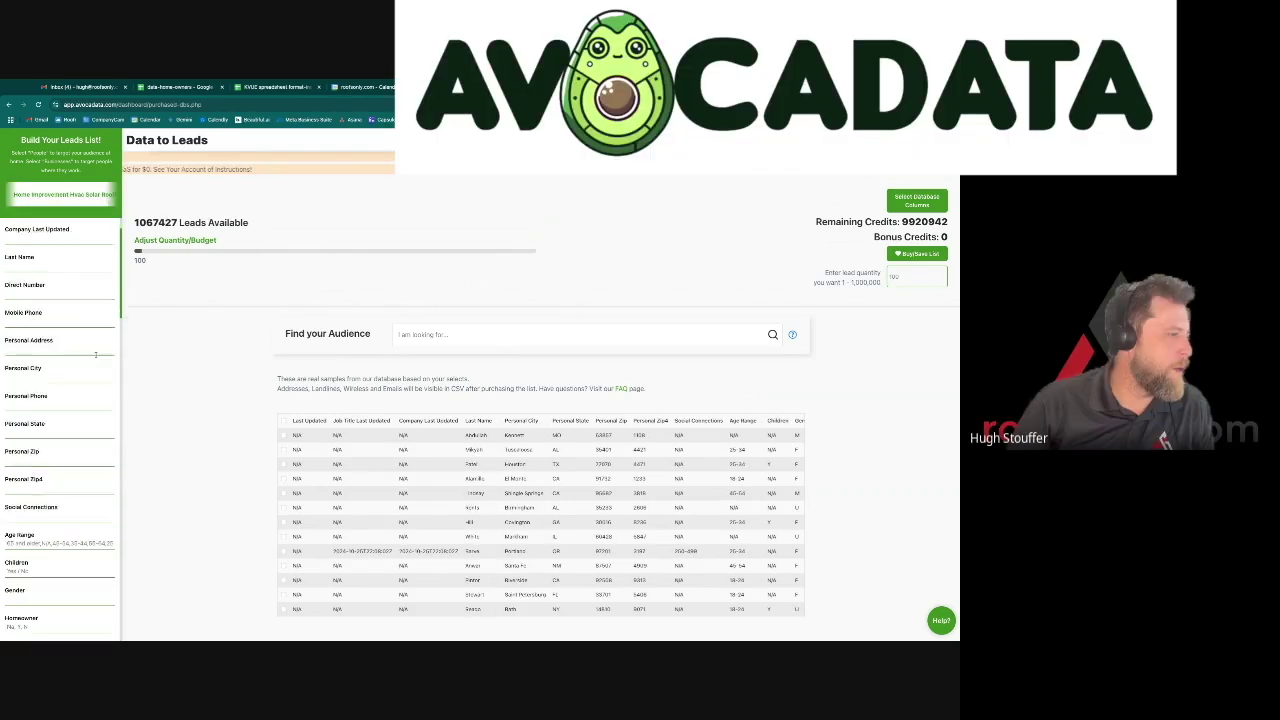
pyautogui.scroll(-5, 96, 355)
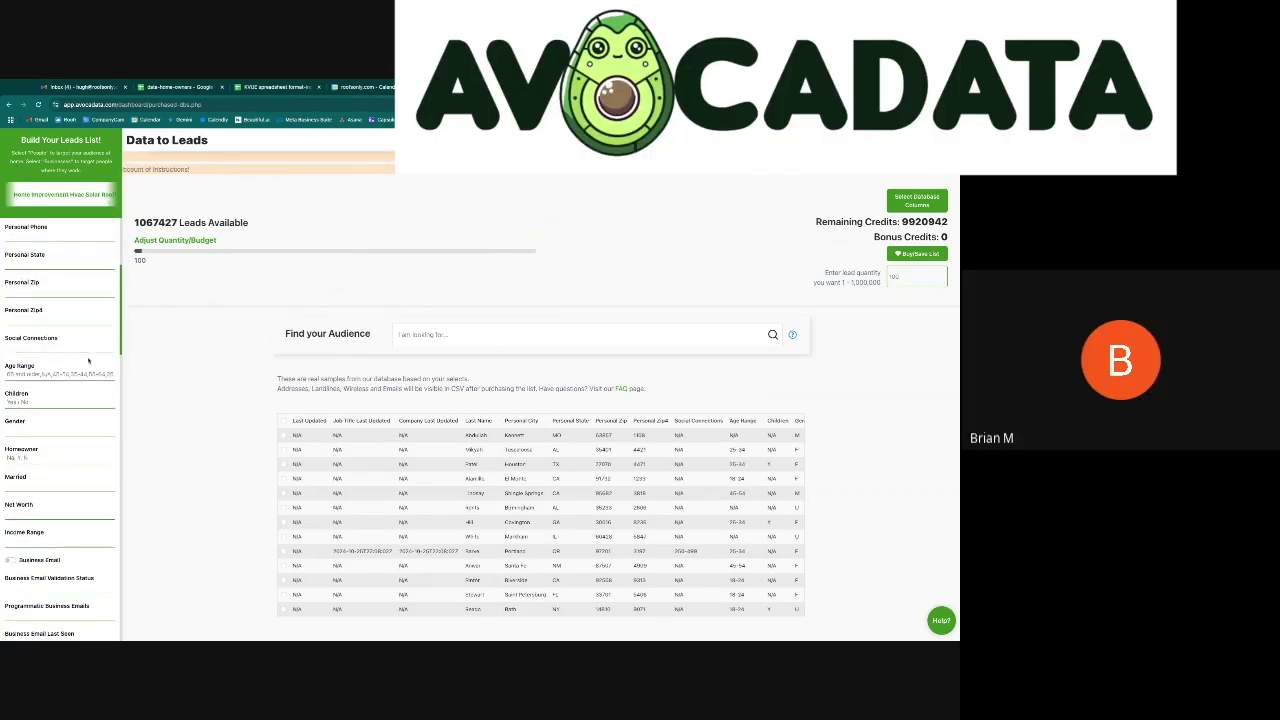
pyautogui.scroll(3, 74, 393)
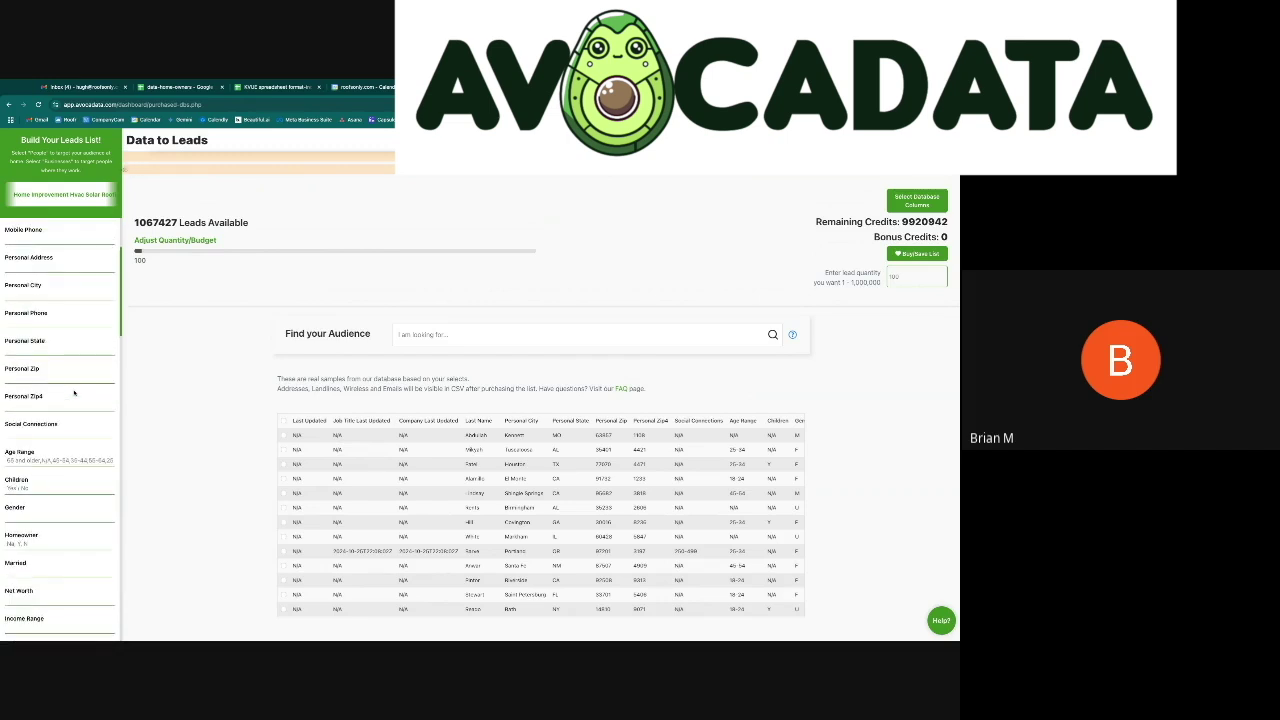
pyautogui.click(76, 381)
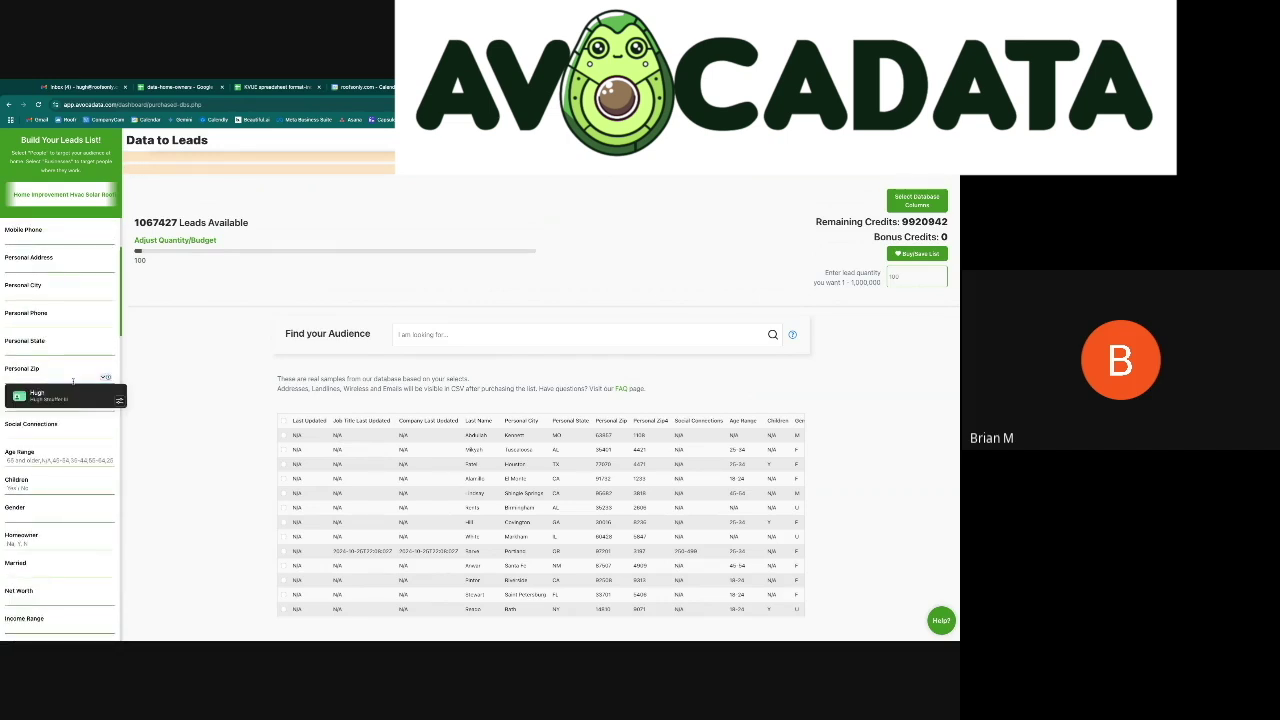
pyautogui.hotkey('ctrl', 'v')
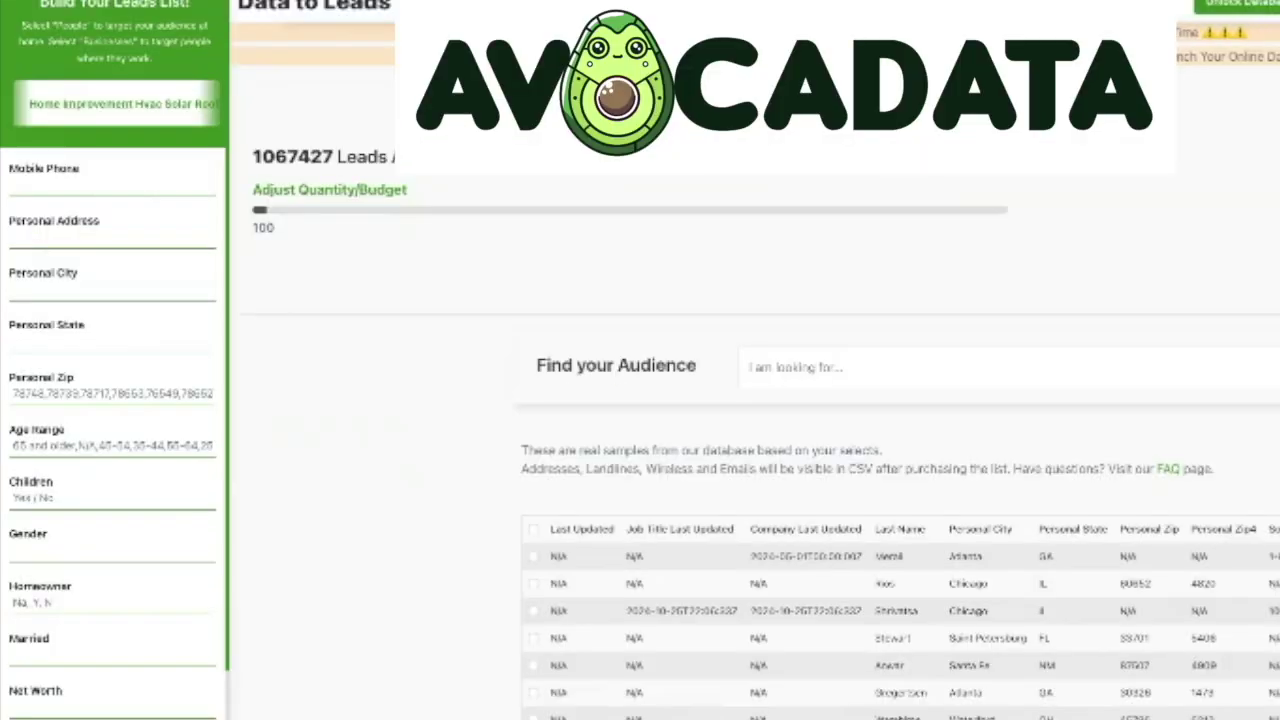
pyautogui.scroll(-4, 113, 440)
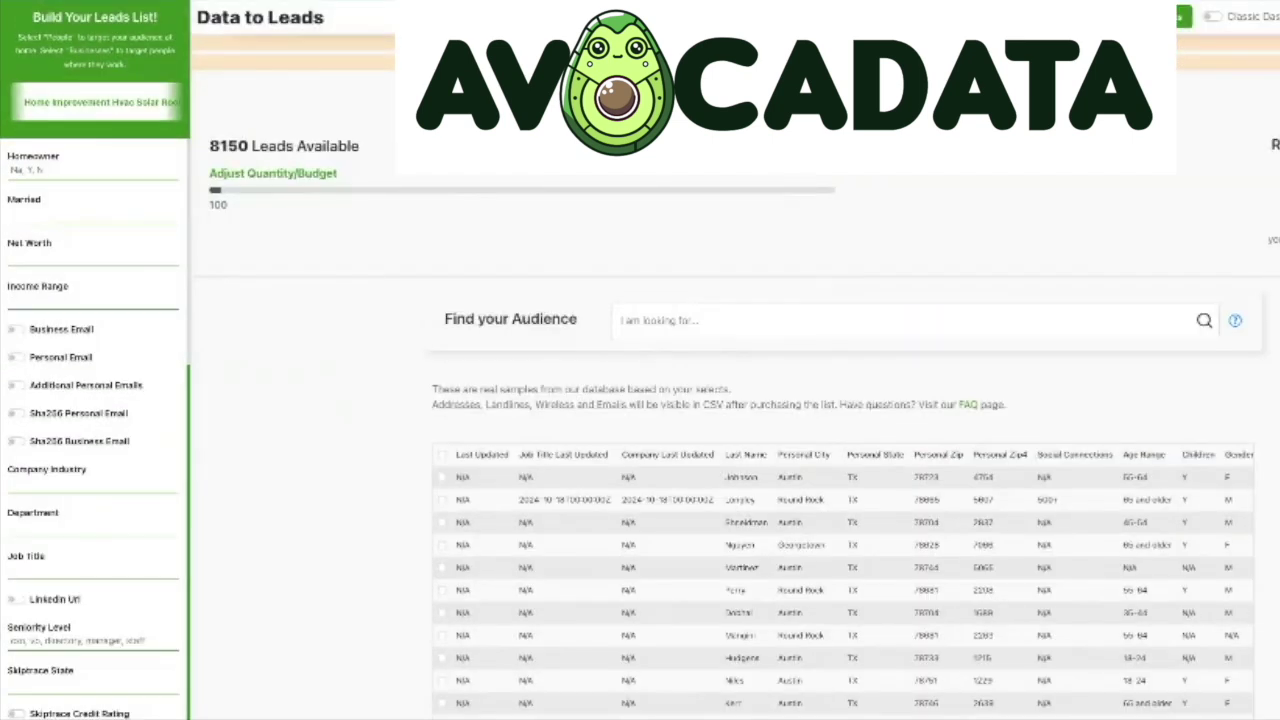
pyautogui.scroll(4, 132, 418)
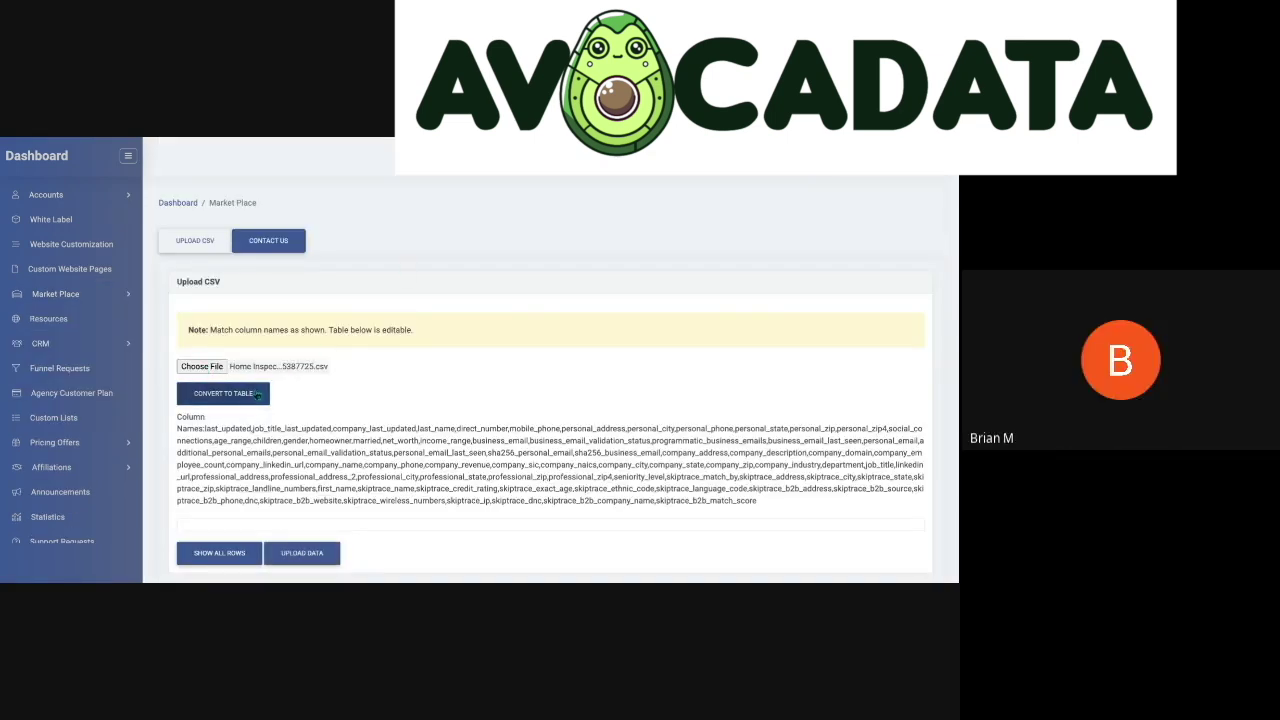
# - Enable home_inspection, roofing__texas__feb26_2025, roofing_intent_leads, home_remodeling__bathroom__kitchen__roofing_ and home_sellers__feb_week_4_ in the CRM customer's database access list
pyautogui.scroll(-1, 350, 336)
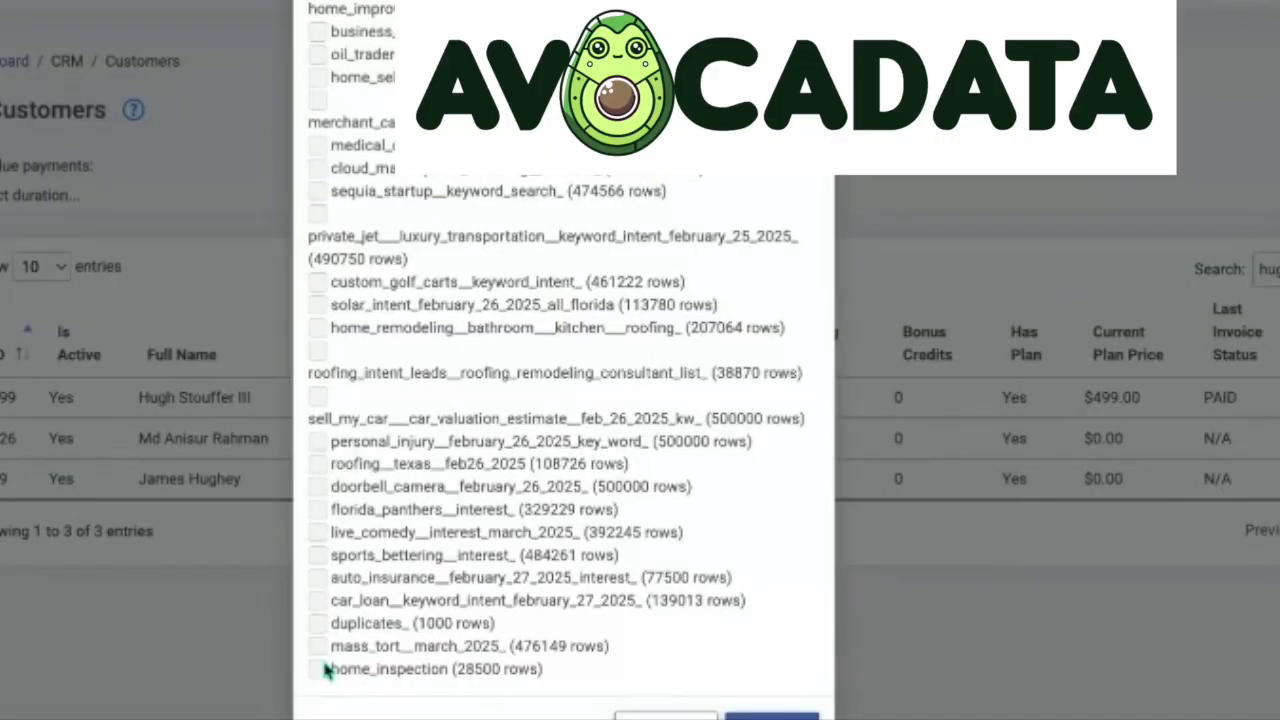
pyautogui.click(317, 669)
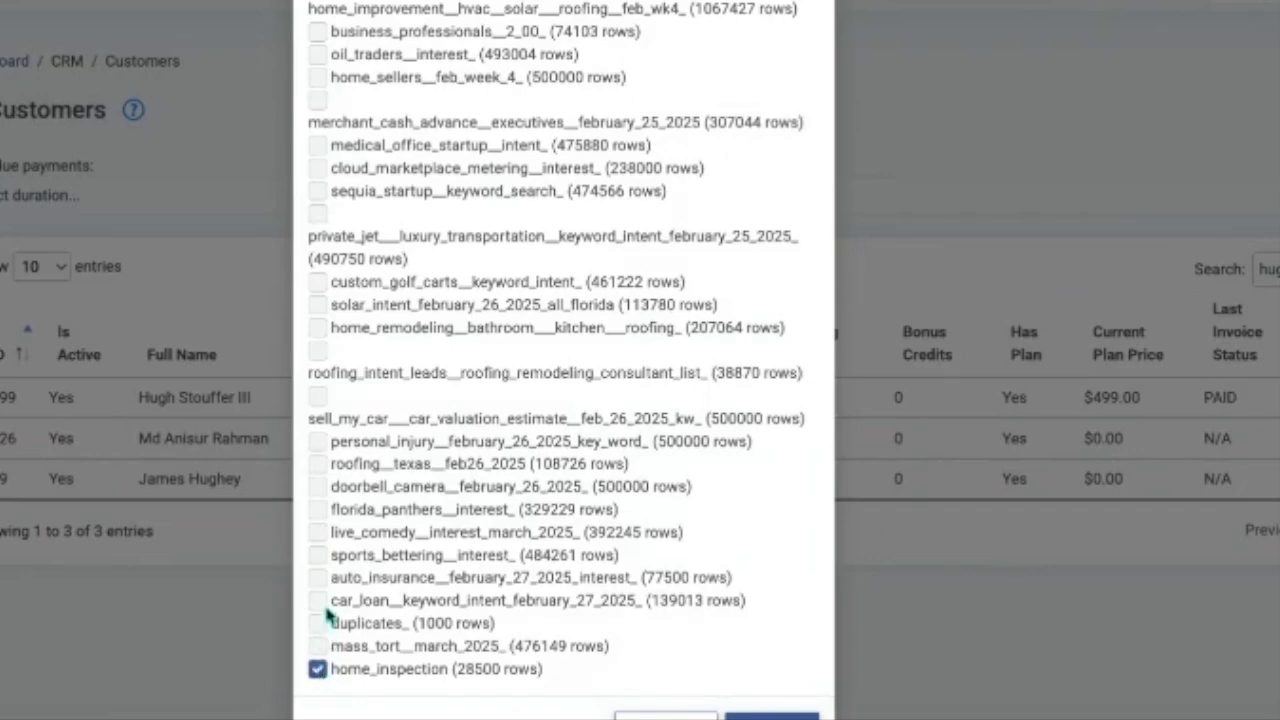
pyautogui.click(370, 466)
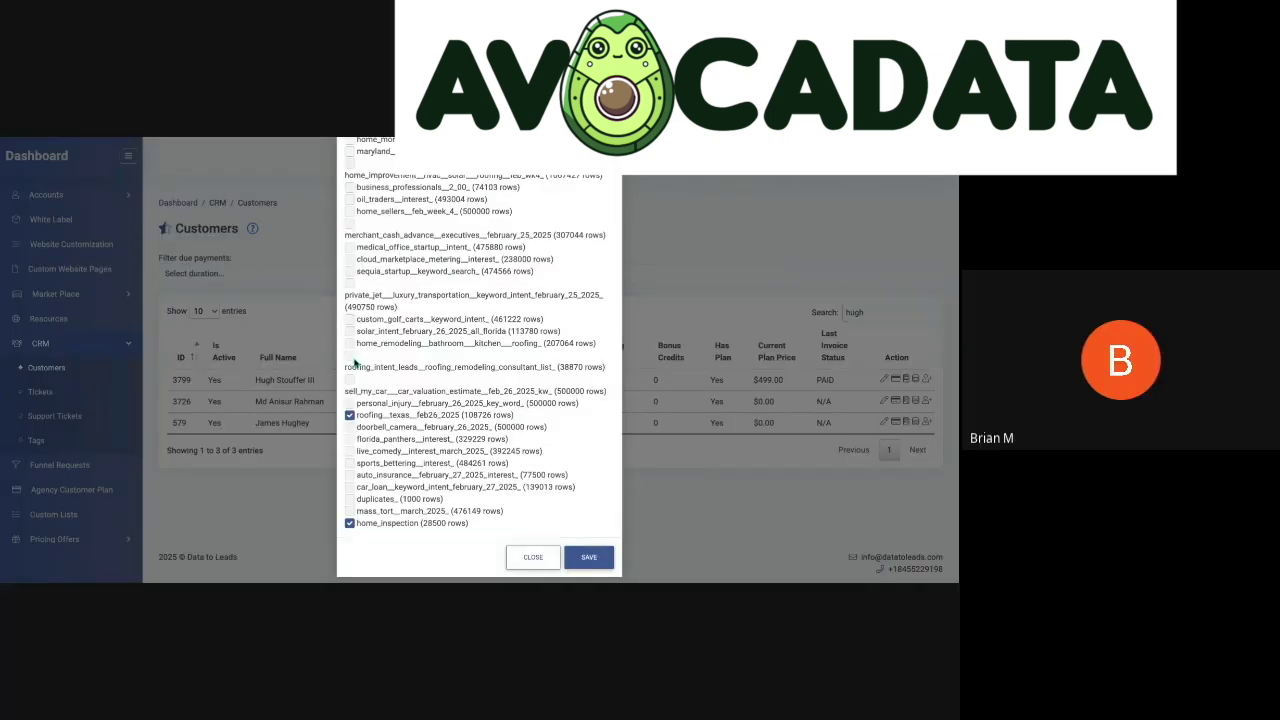
pyautogui.click(312, 240)
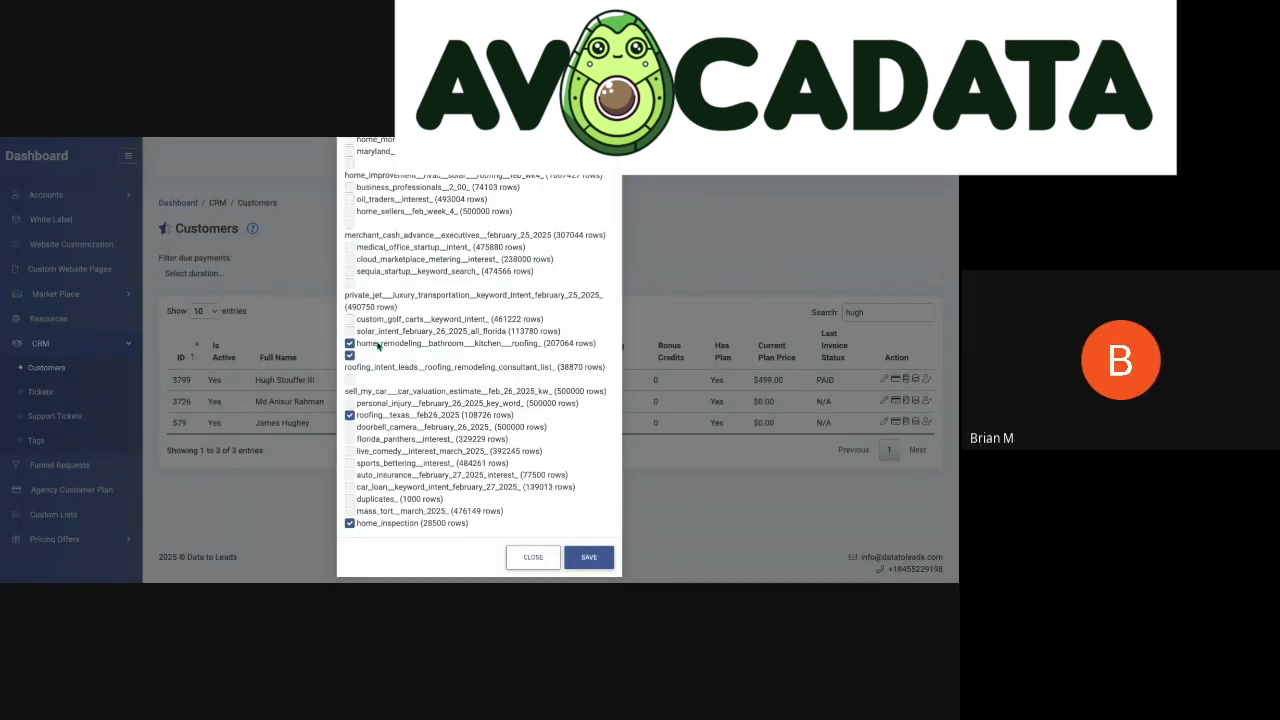
pyautogui.scroll(5, 370, 337)
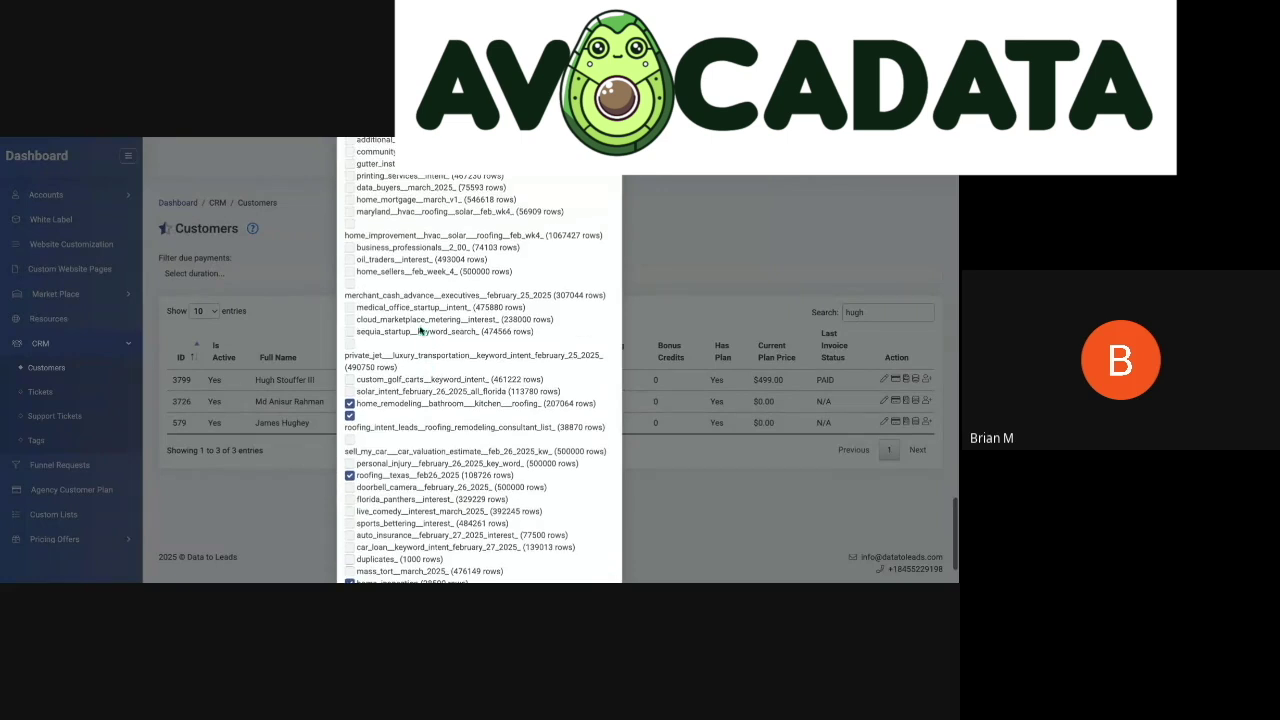
pyautogui.scroll(3, 376, 300)
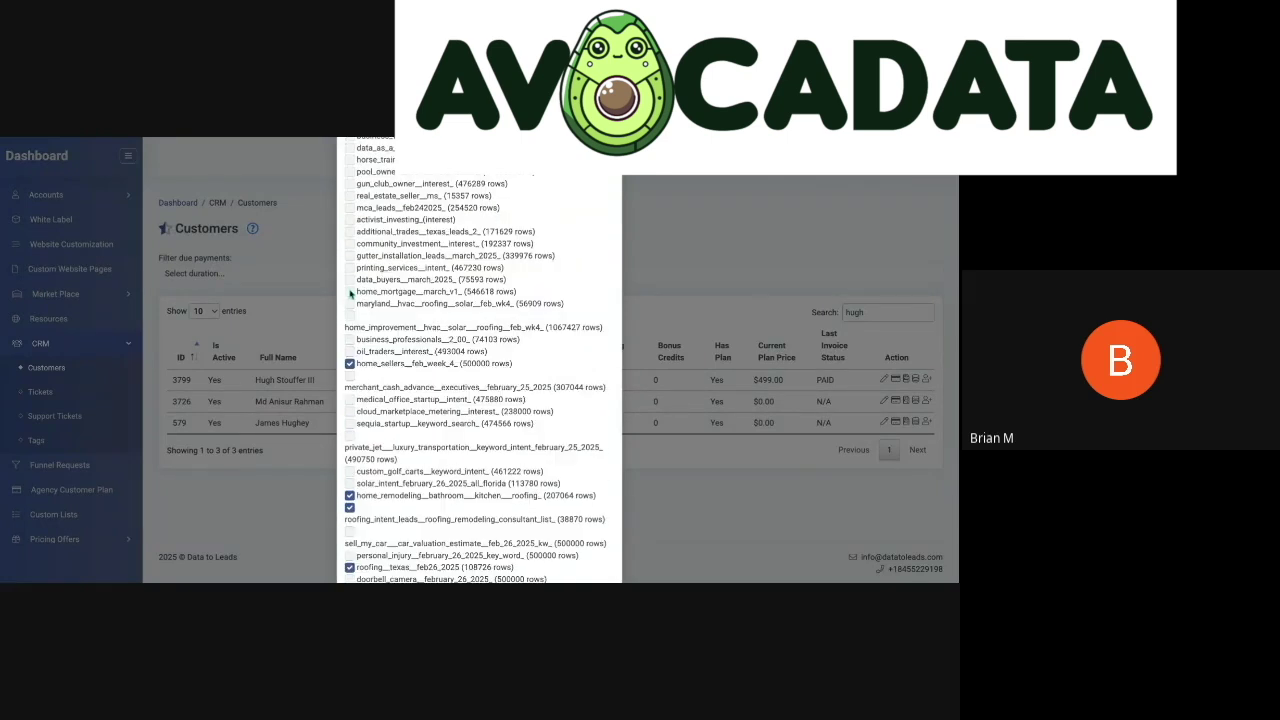
pyautogui.scroll(3, 352, 293)
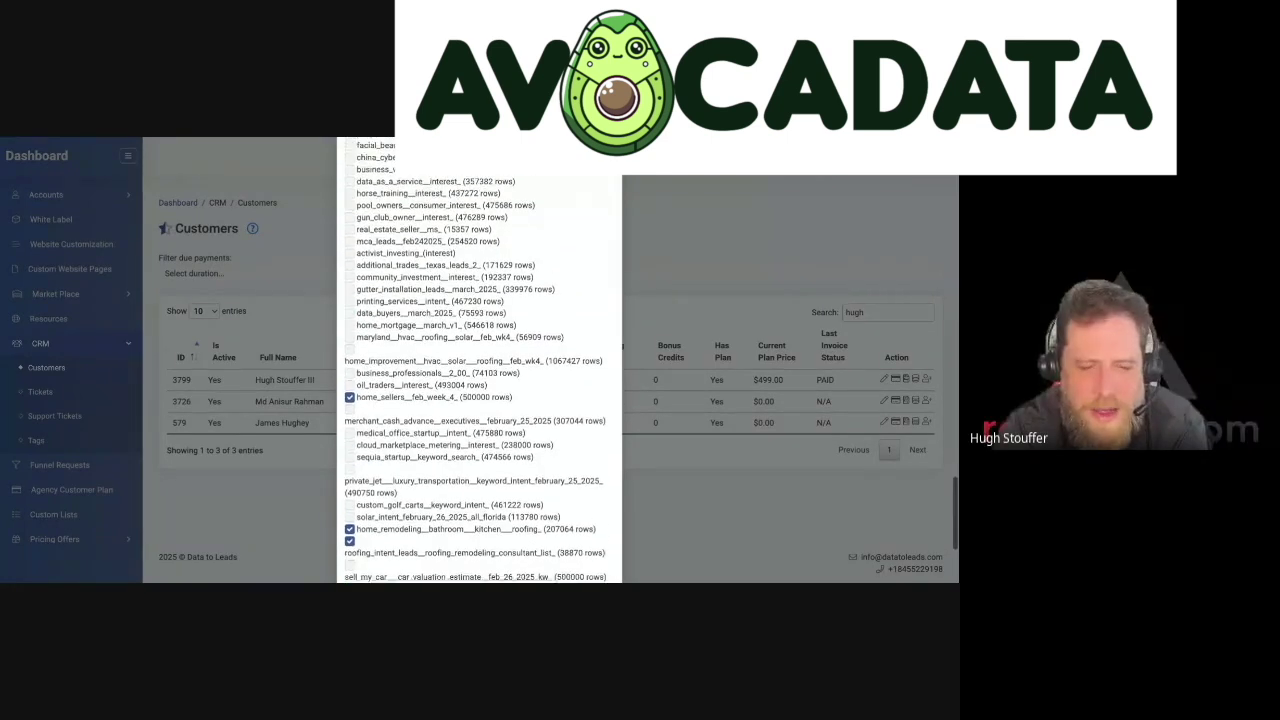
# - Search the customer's database list for "business_pro" and save the selected database access
pyautogui.scroll(10, 360, 300)
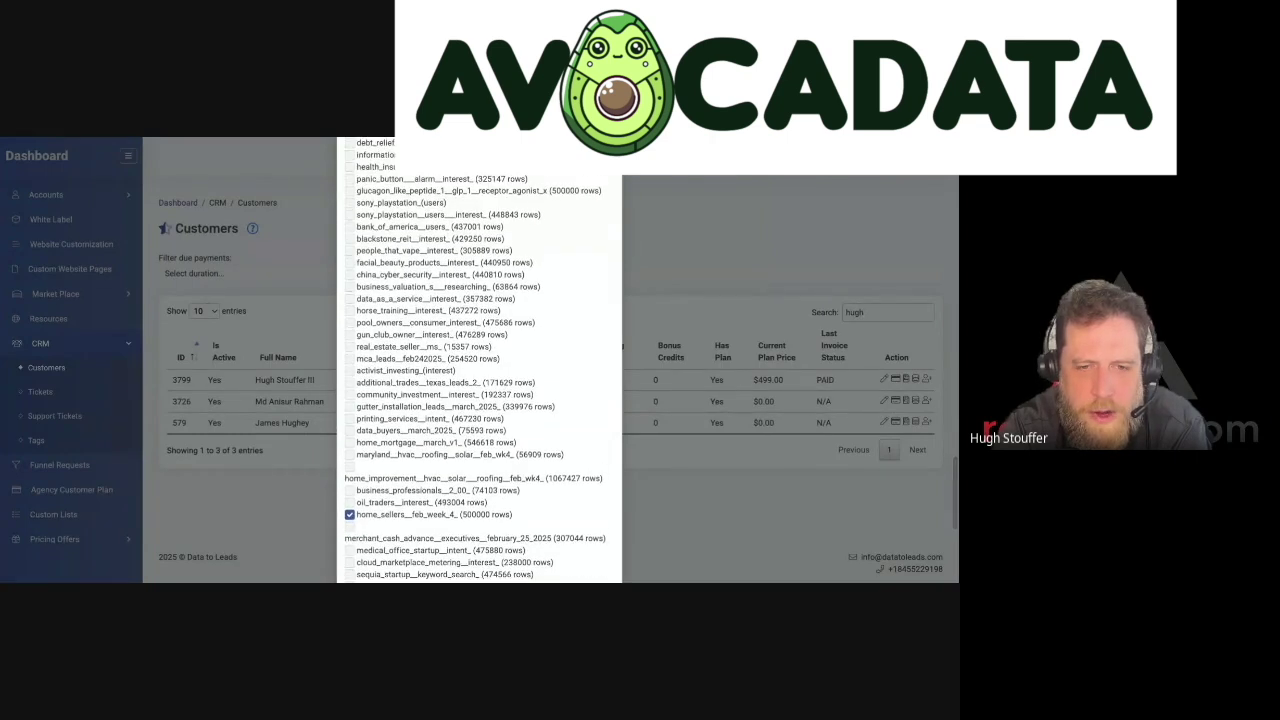
pyautogui.write('businesspro')
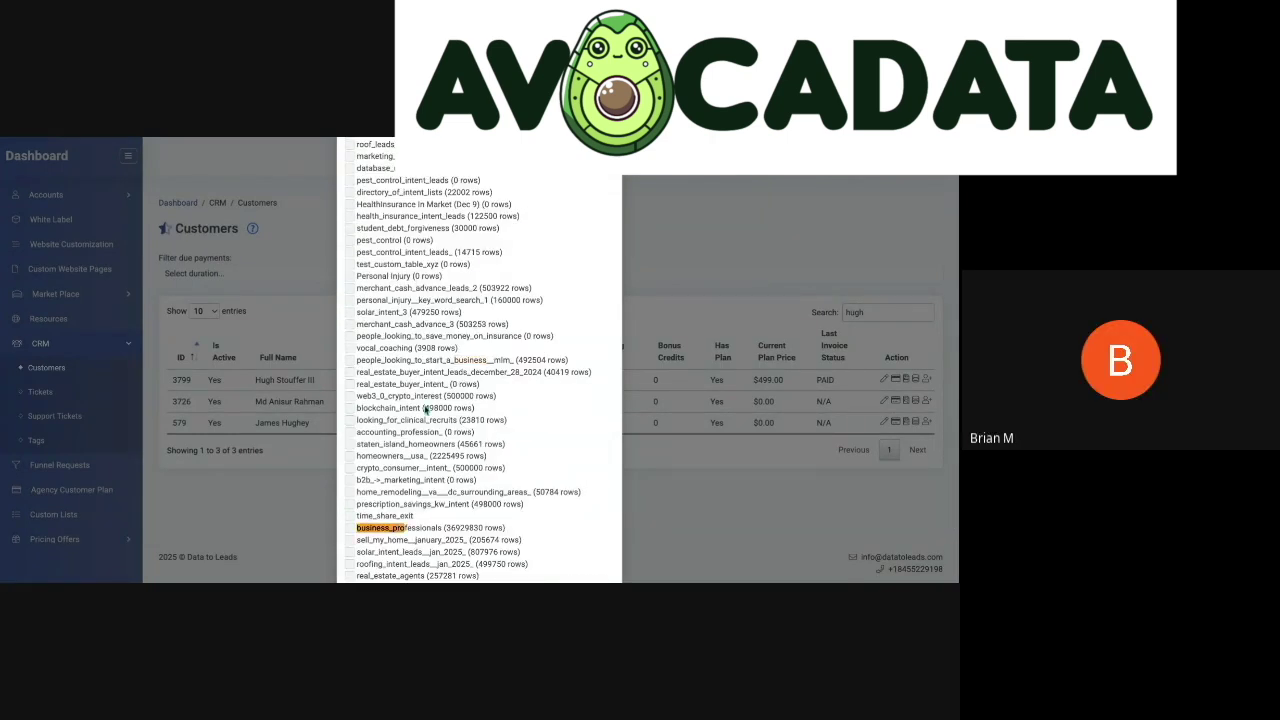
pyautogui.scroll(-15, 510, 467)
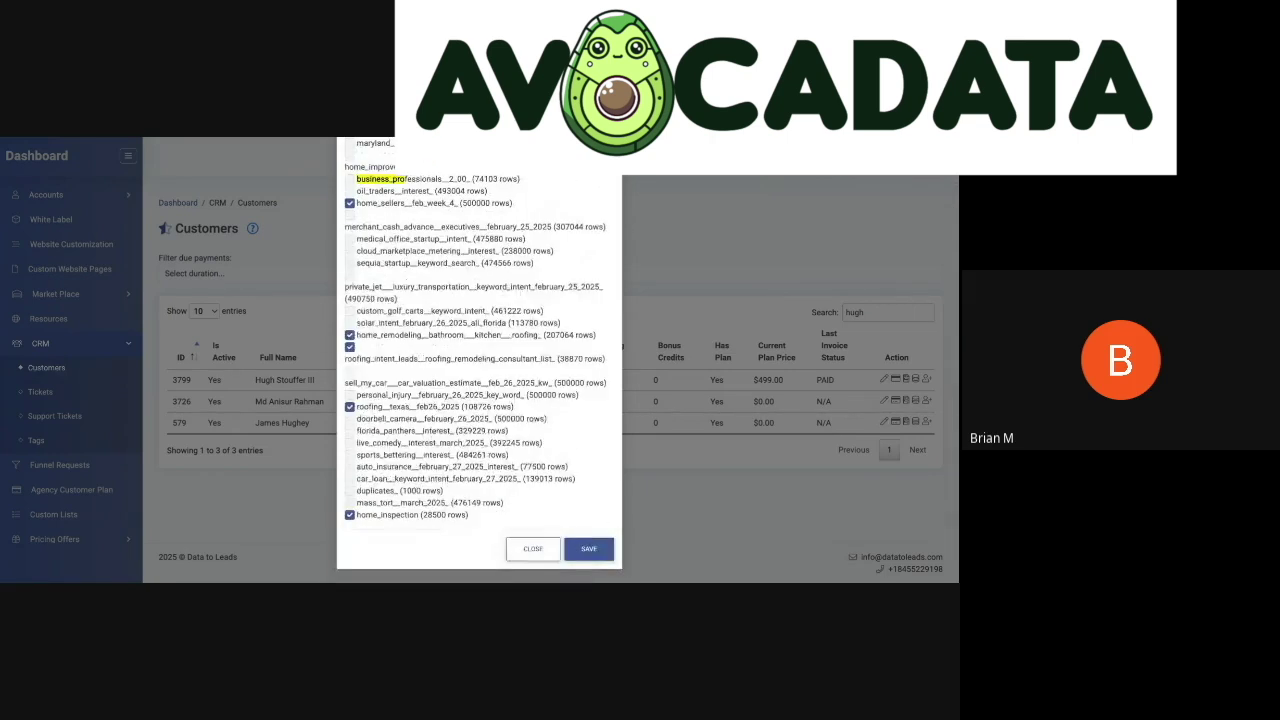
pyautogui.click(589, 548)
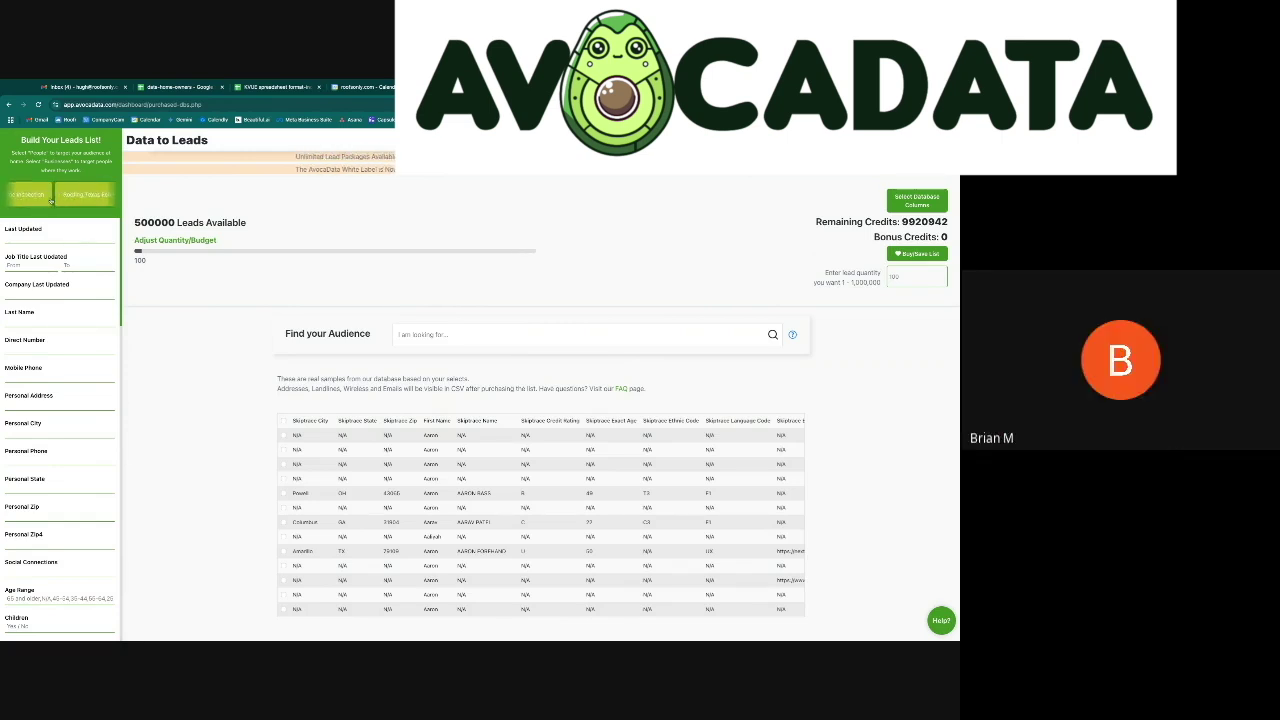
# - Filter the Home Inspection database to TX and the Austin-area zip codes, and review its remaining filters
pyautogui.click(46, 196)
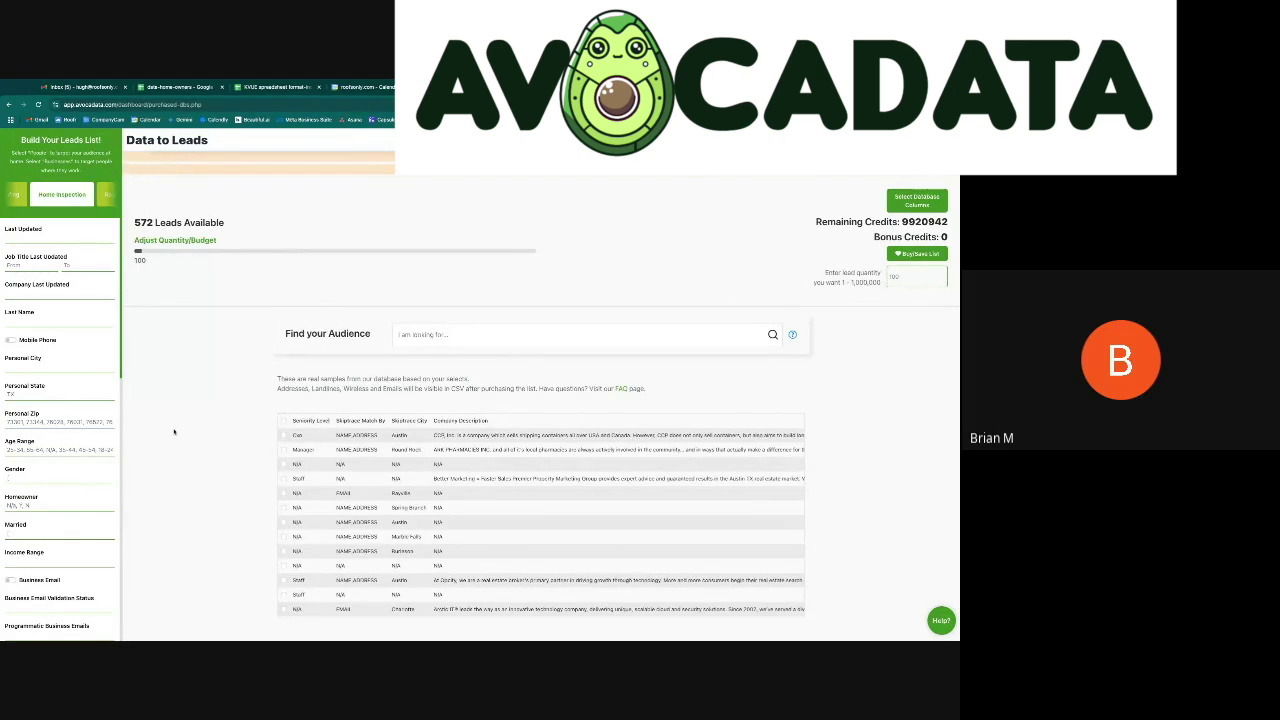
pyautogui.scroll(-2, 55, 400)
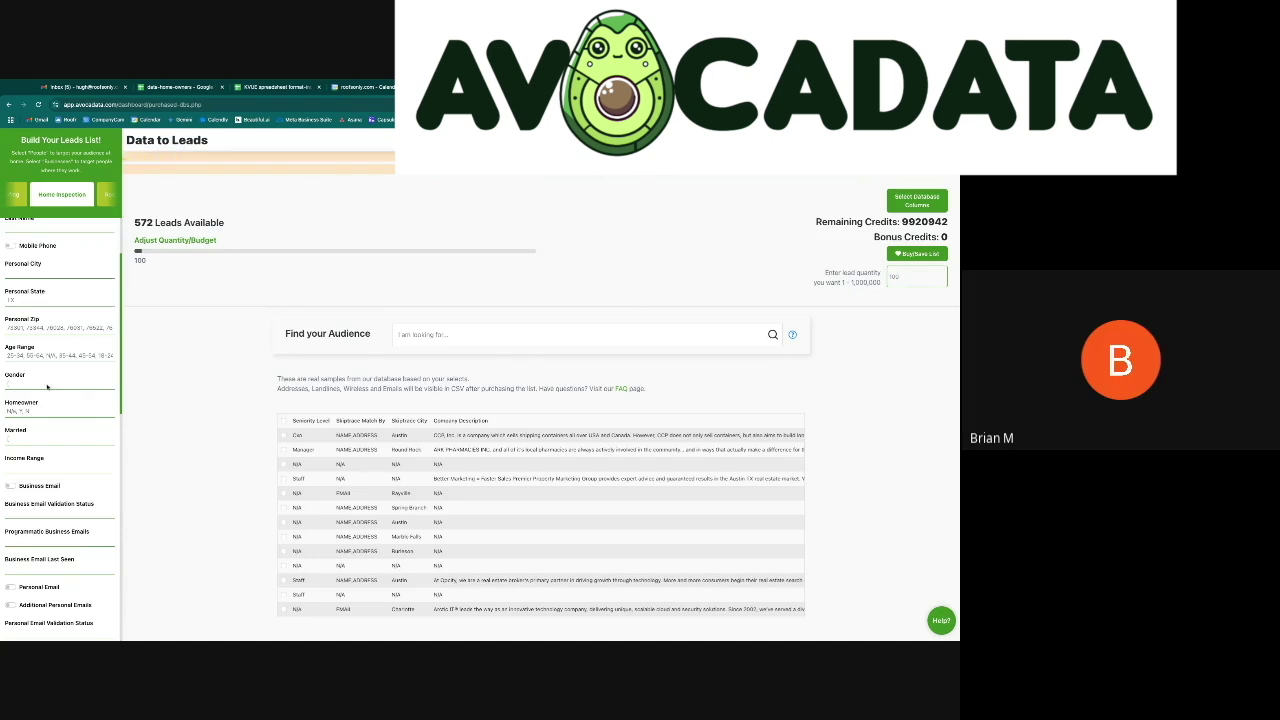
pyautogui.scroll(-3, 109, 384)
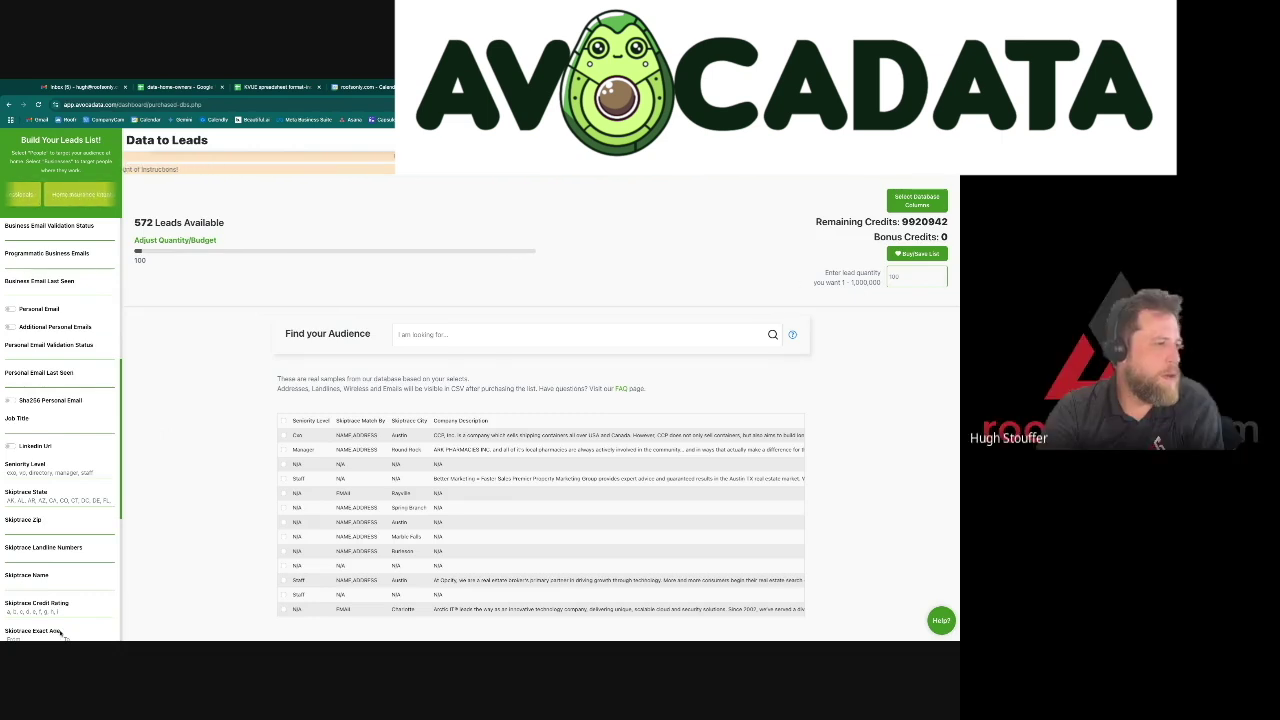
pyautogui.scroll(-2, 58, 600)
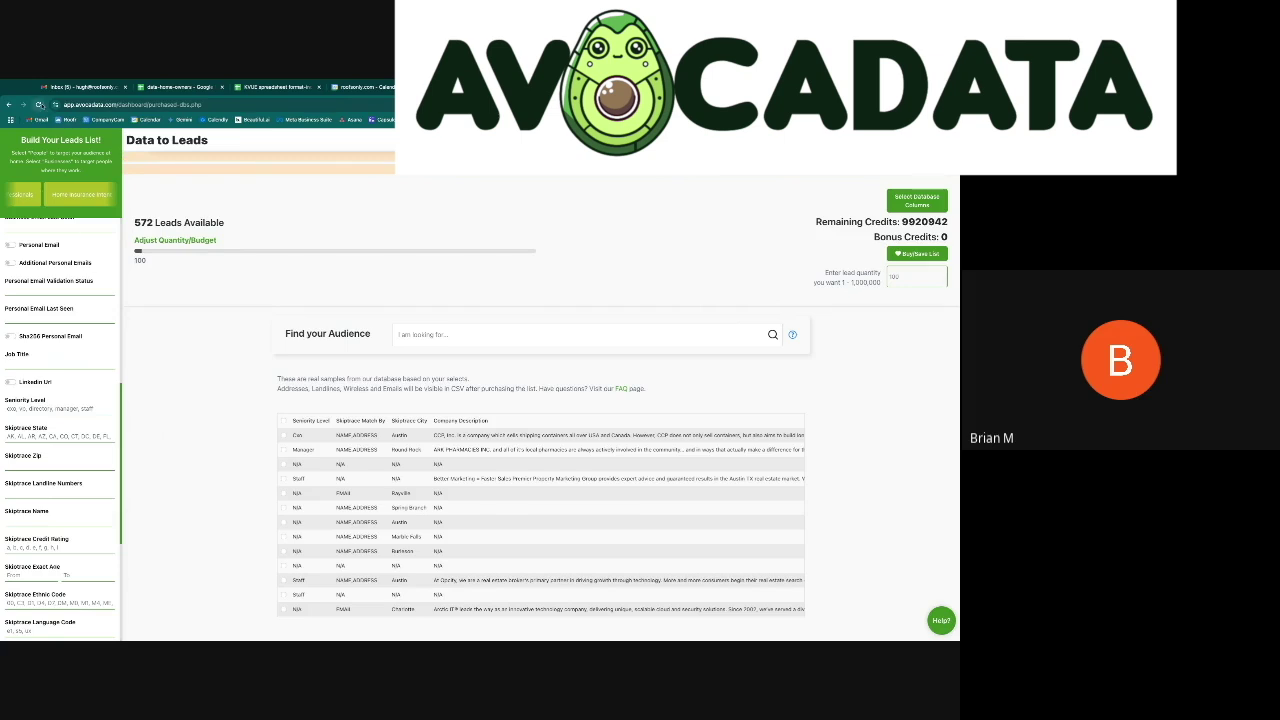
# - Reload the lead builder, reopen the Home Inspection database and filter it to TX and the Austin-area zip codes again
pyautogui.click(38, 104)
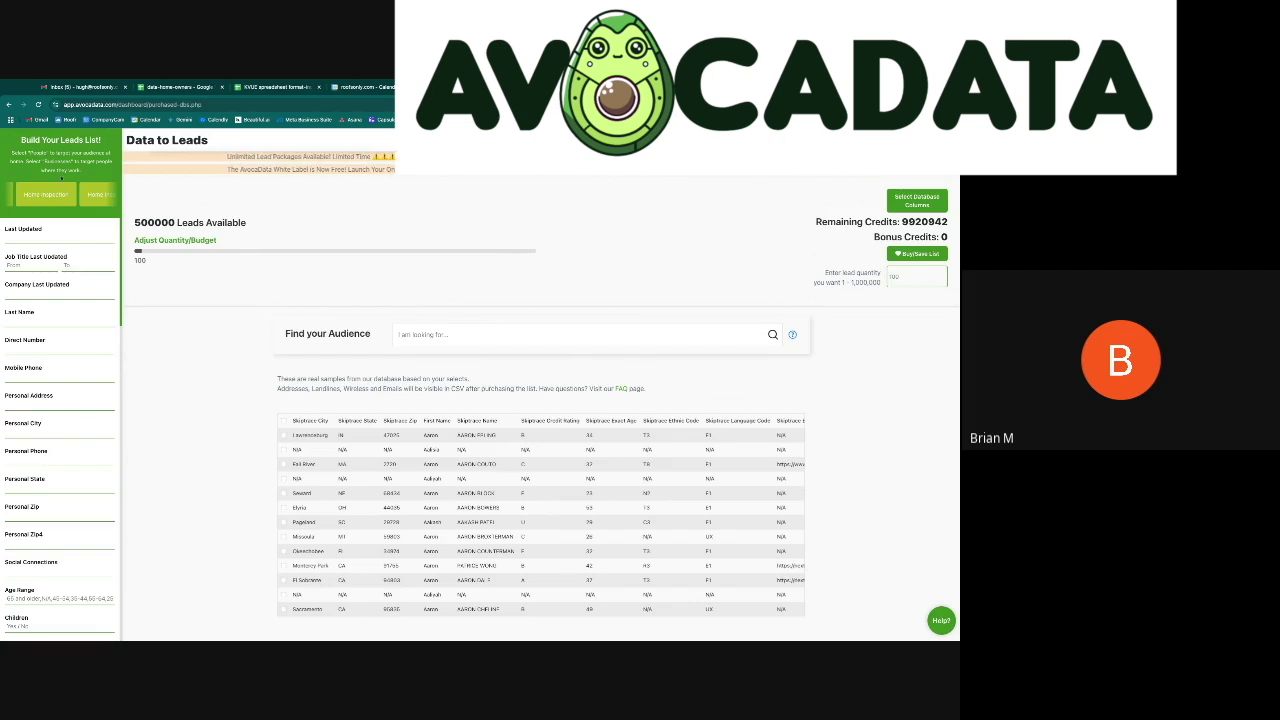
pyautogui.click(45, 194)
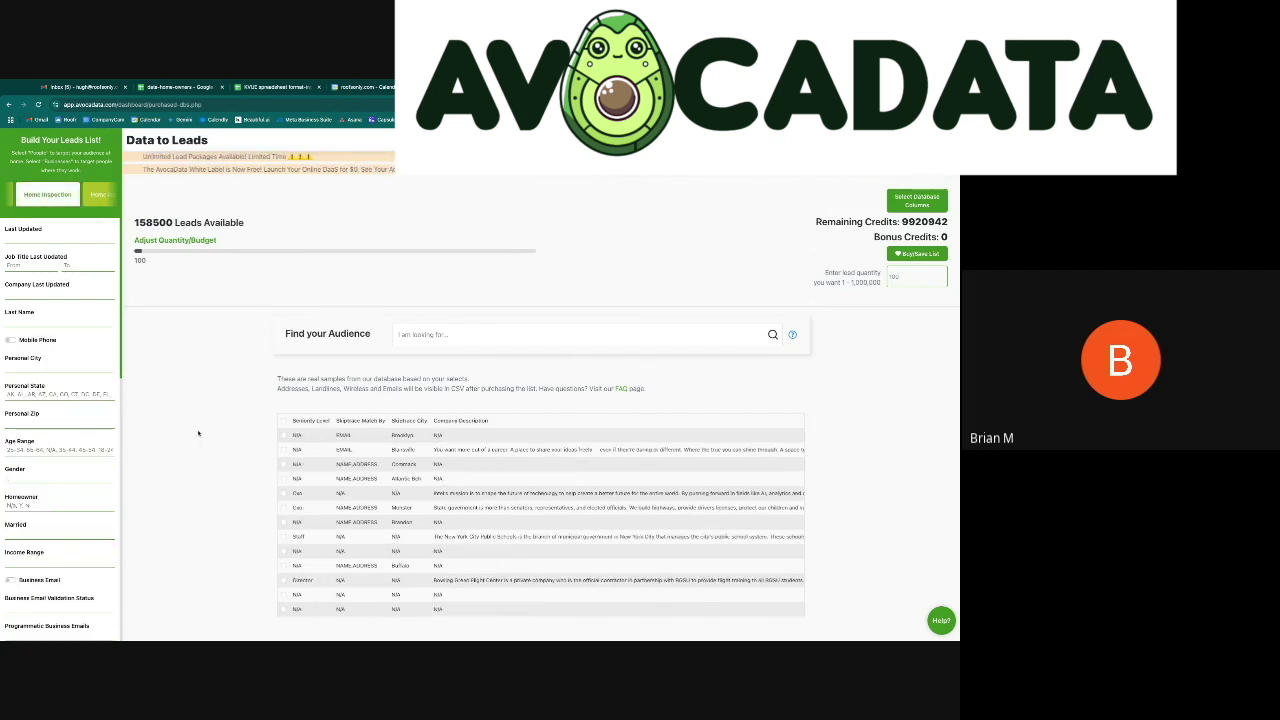
pyautogui.click(70, 197)
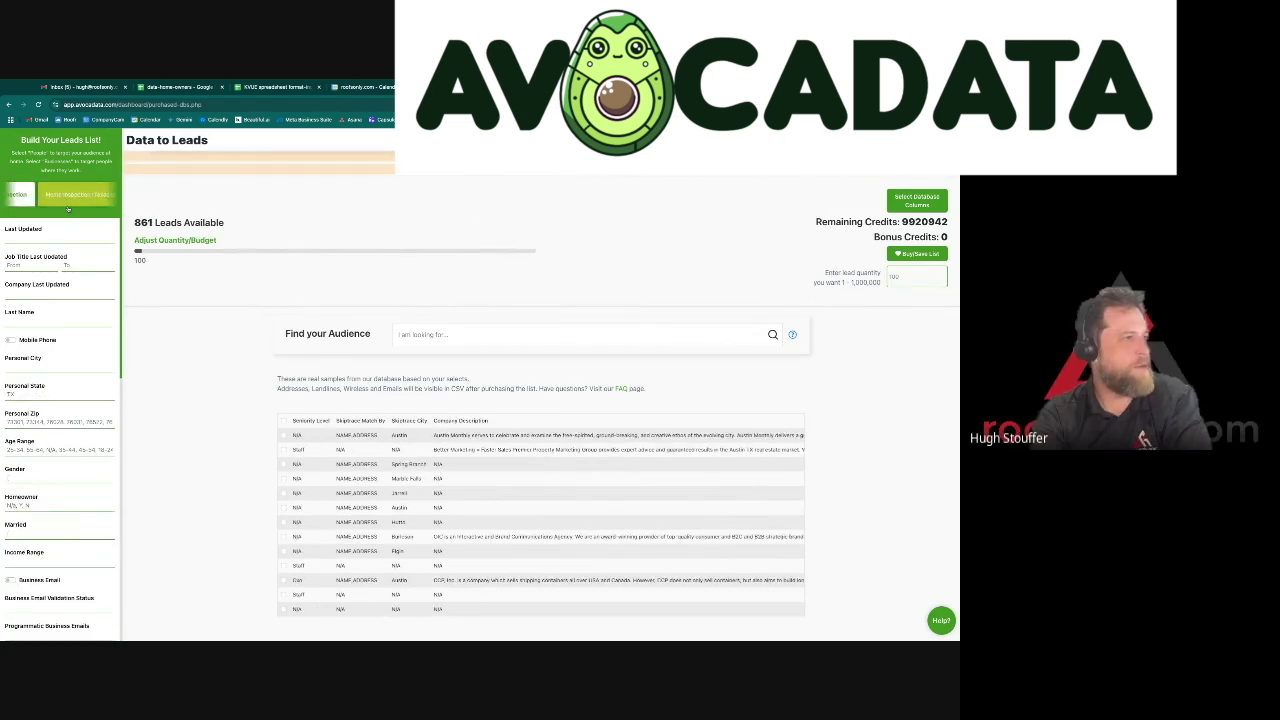